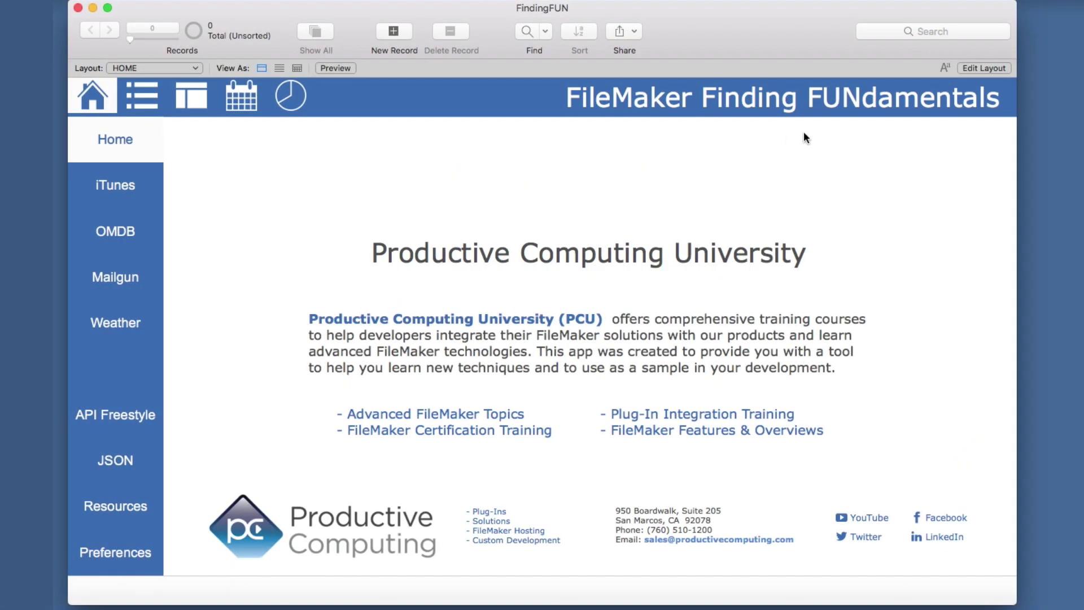
Open the Customer Form and page through the General, Basic Operators, Advanced Options, MCM and QuickFind help panels.
click(191, 96)
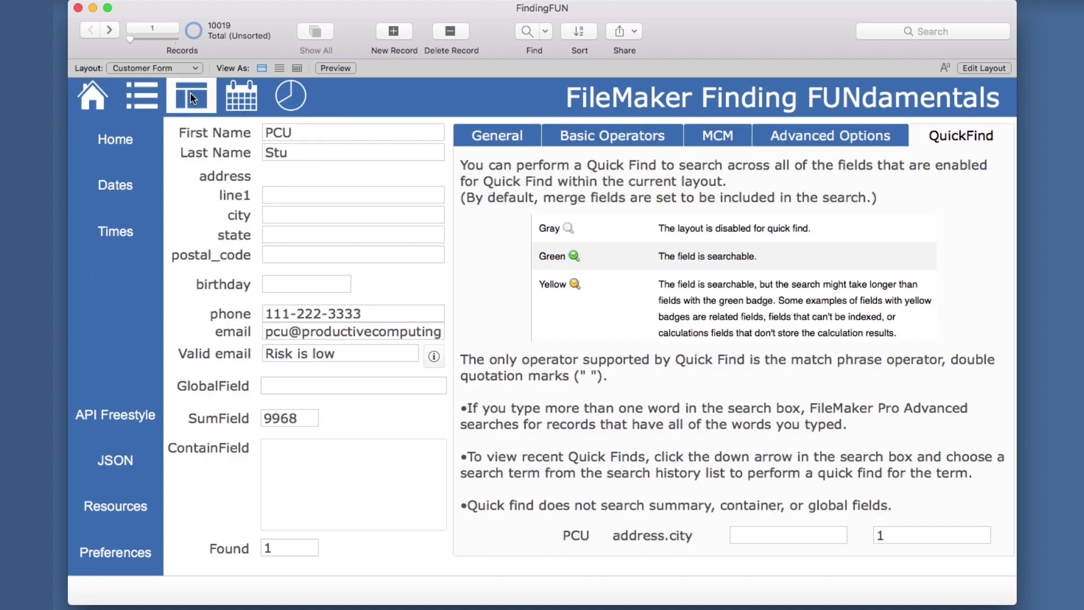
click(507, 138)
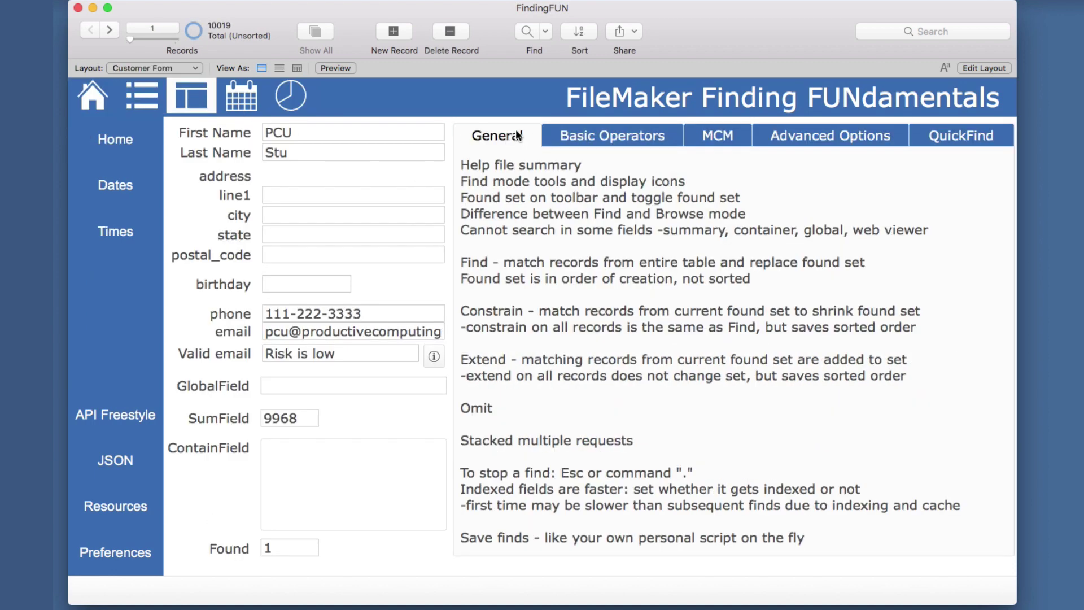
click(609, 139)
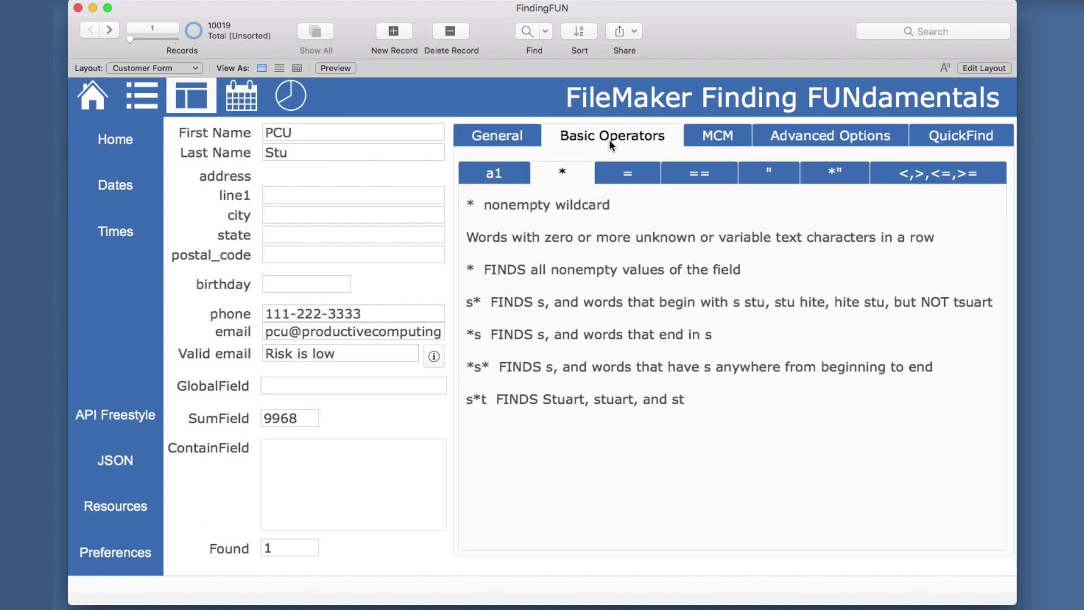
click(842, 138)
click(710, 135)
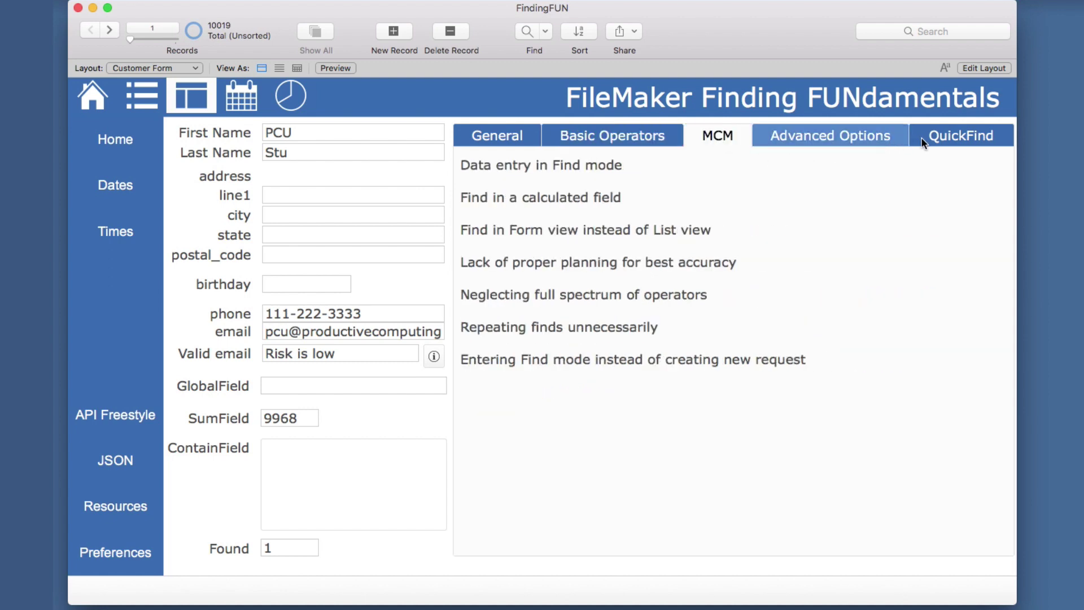
click(969, 134)
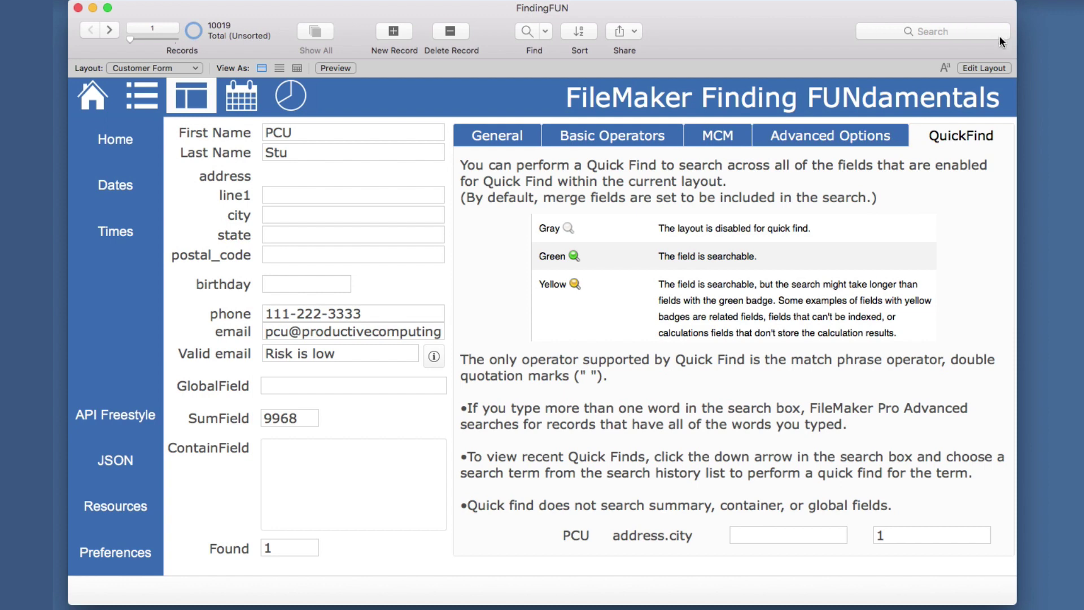
Quick Find 'stu' on the Customer Form, narrowing the found set to 18 of 10019 records.
click(938, 31)
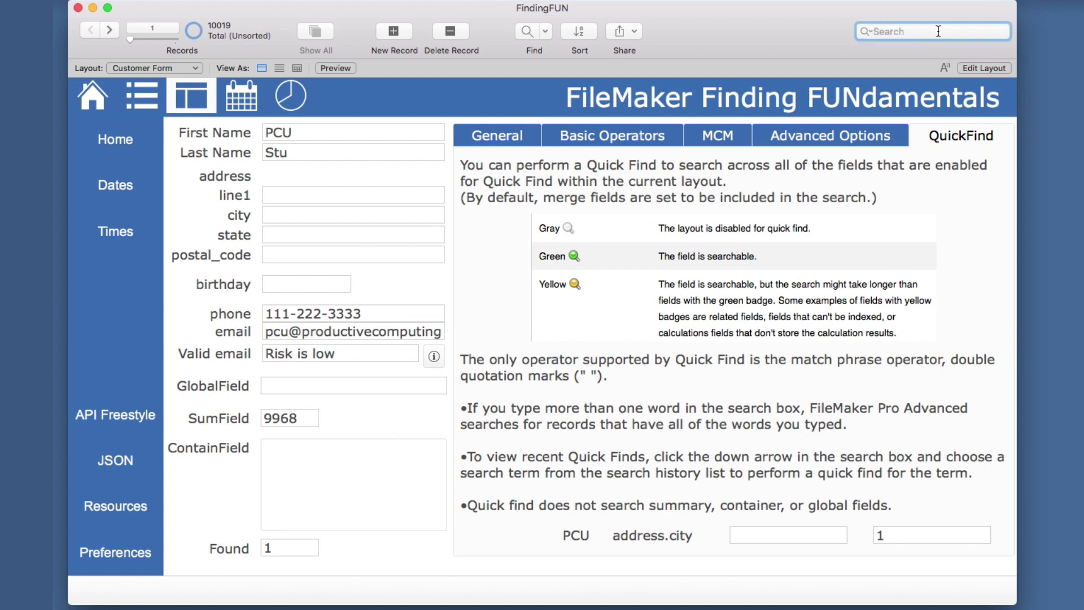
text(stu)
key(Return)
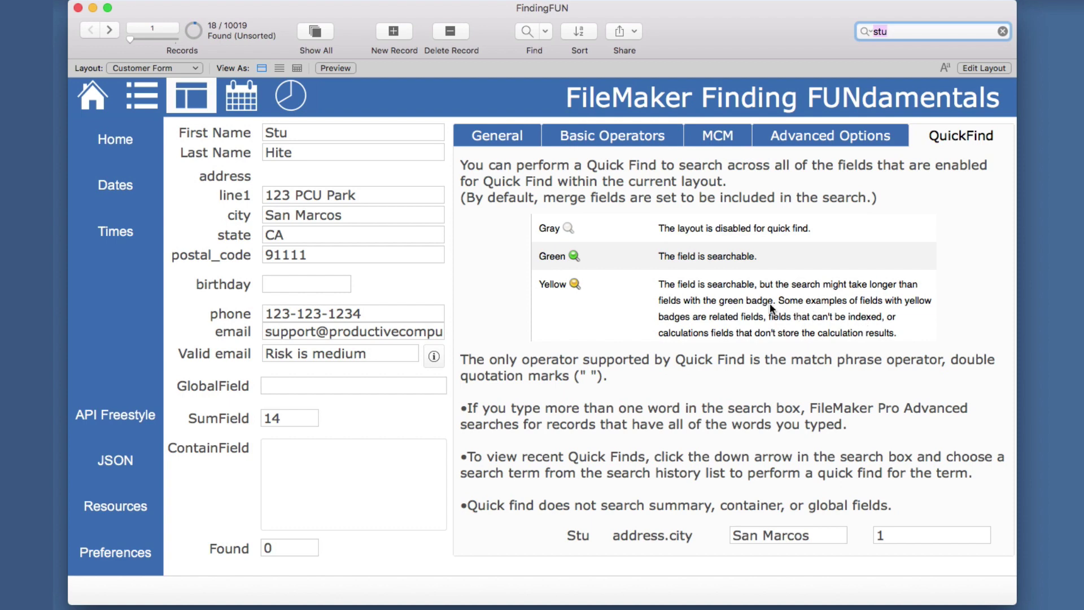
Enter Layout mode and turn off View > Show > Sample Data so fields show their names.
click(985, 68)
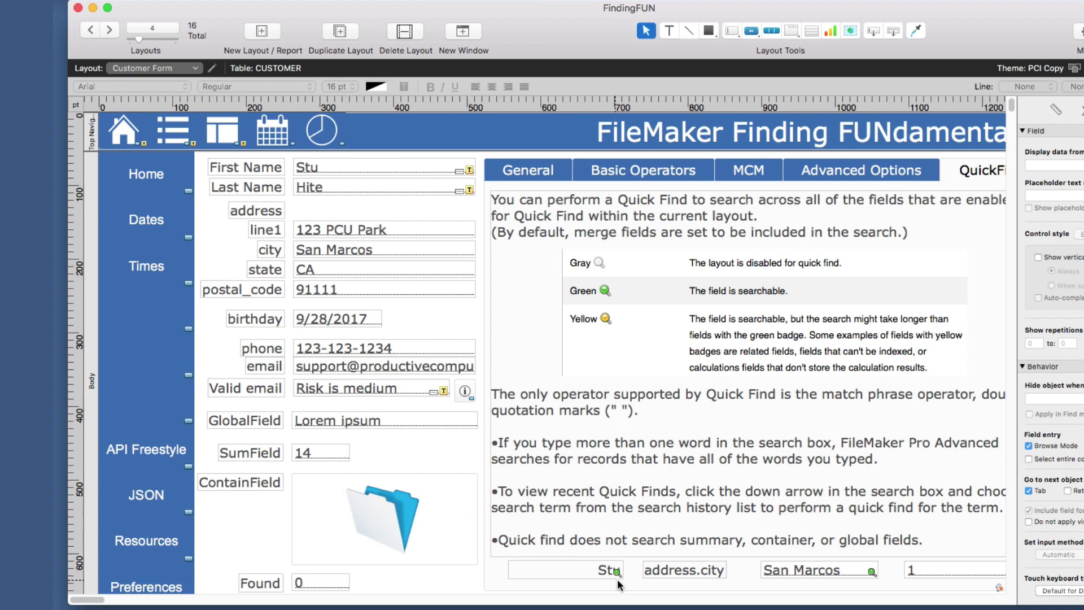
click(574, 570)
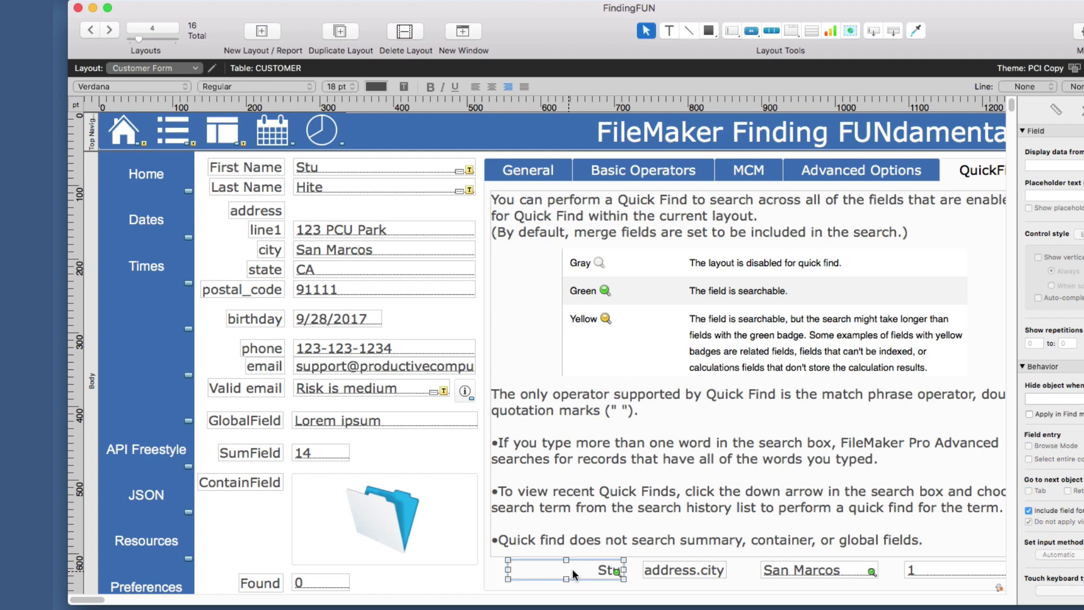
click(314, 1)
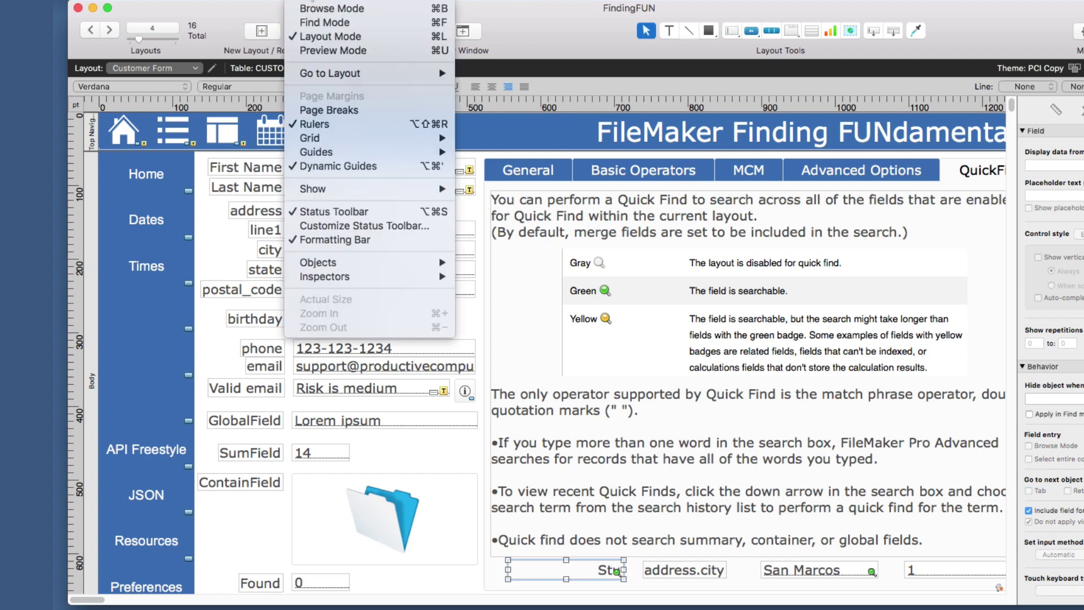
mouse_move(360, 190)
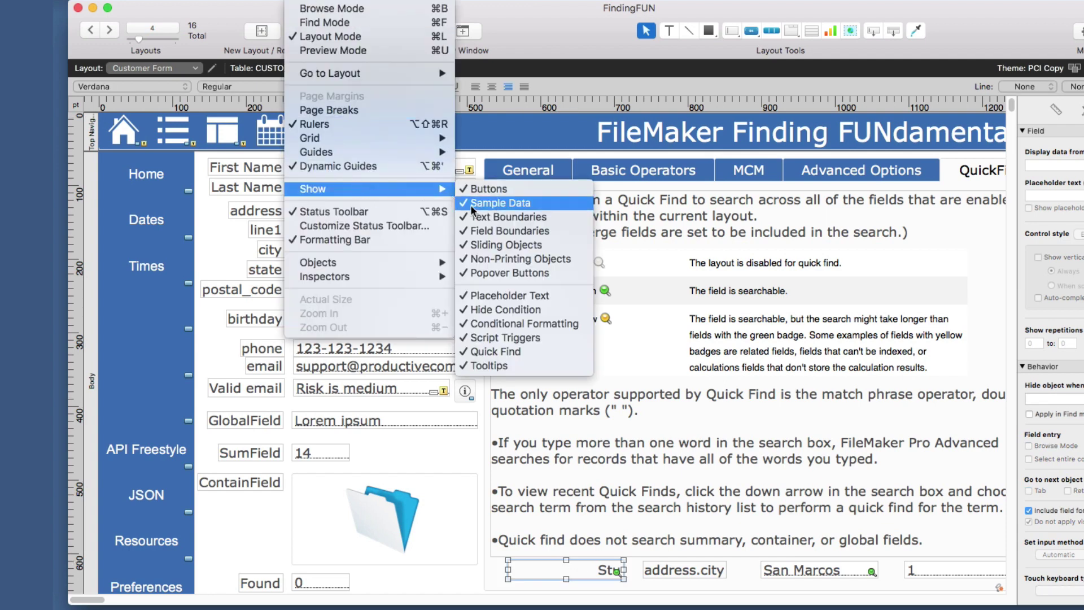
click(497, 204)
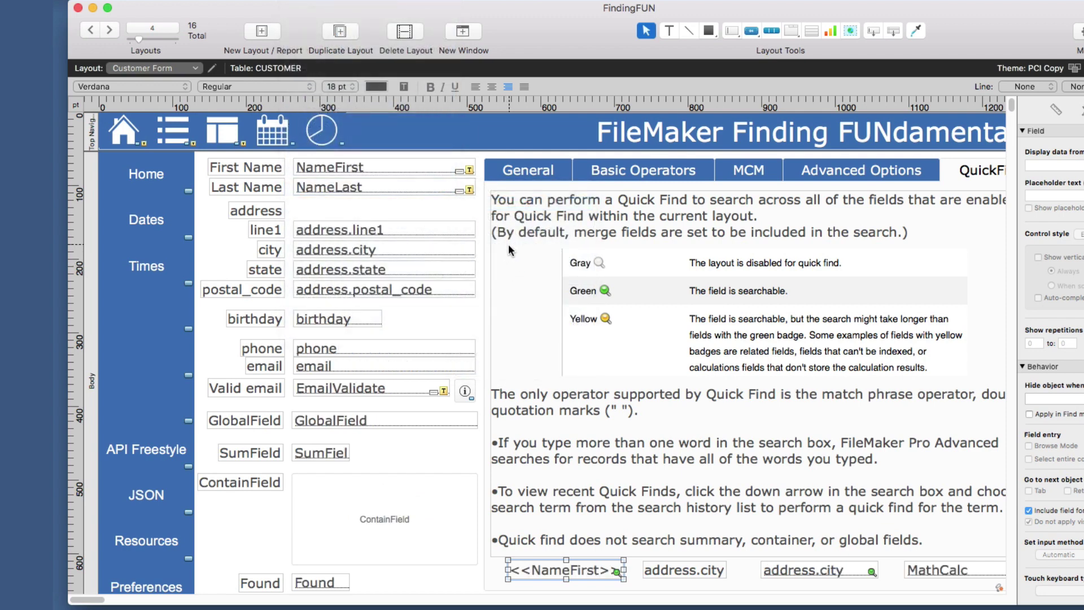
click(552, 589)
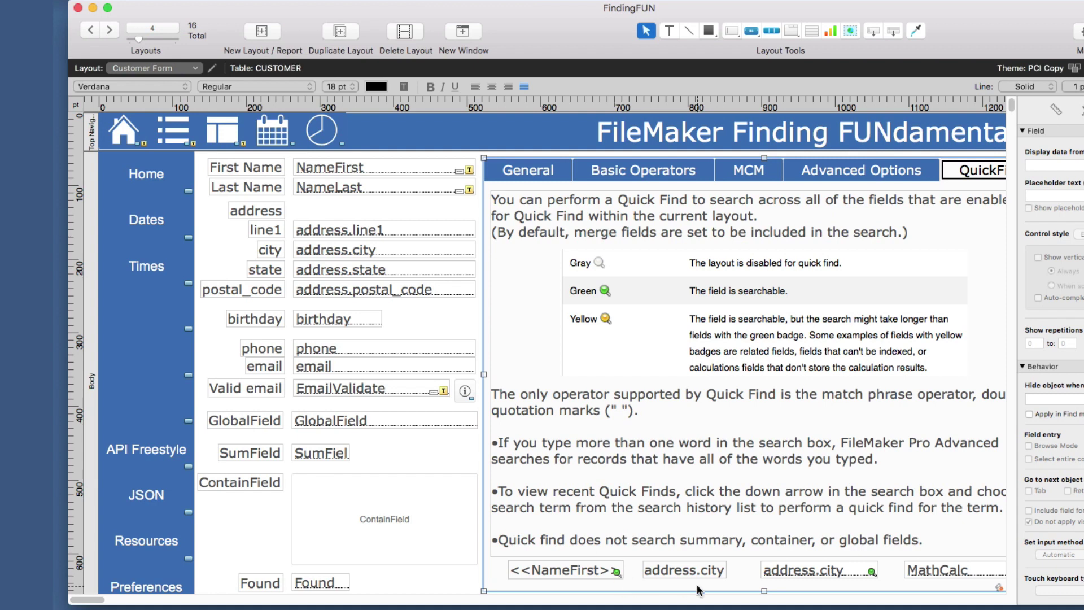
scroll(863, 576, right, 5)
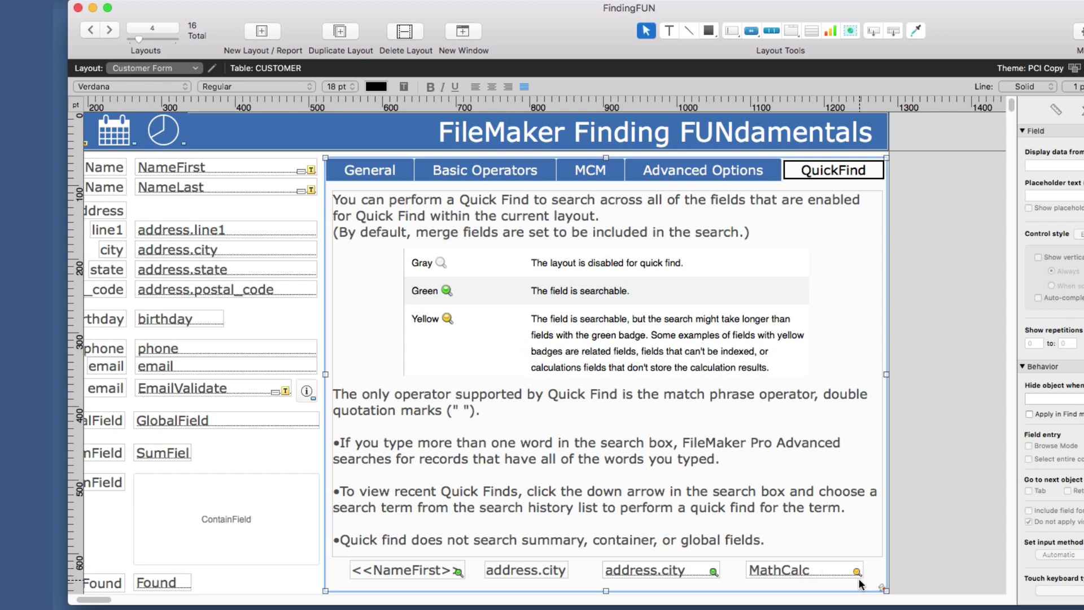
In Manage Database, set MathCalc's storage indexing to All and confirm every dialog.
key(super+shift+d)
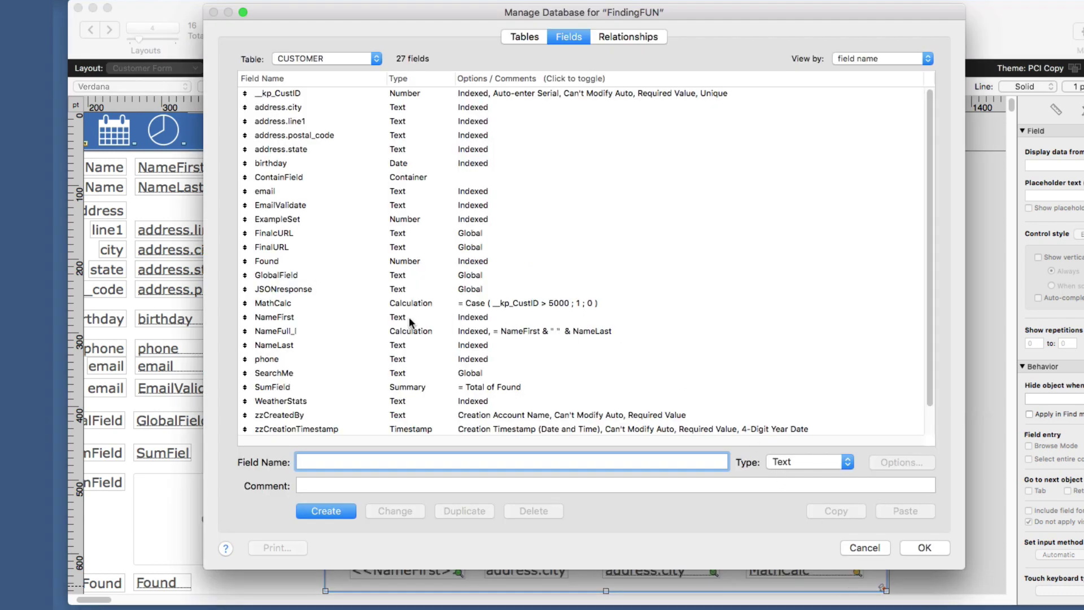
double_click(273, 303)
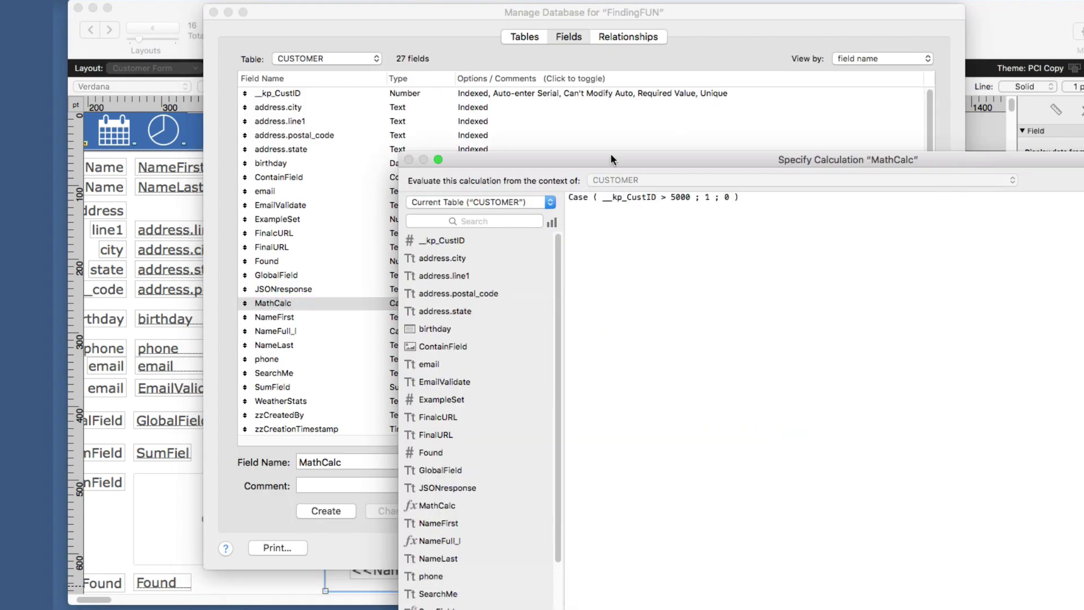
drag(611, 154, 396, 9)
click(431, 500)
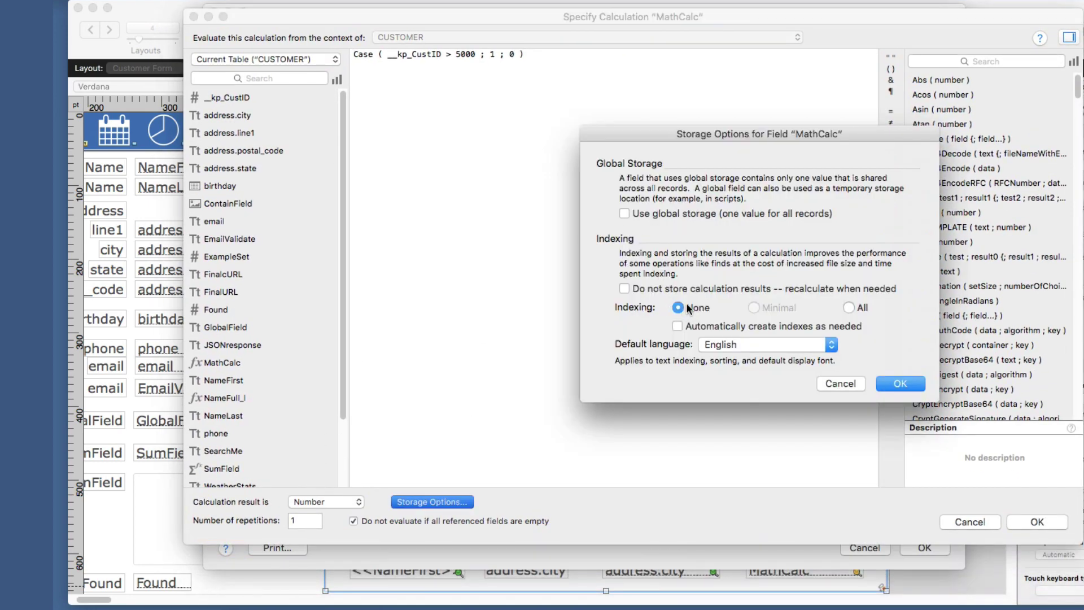
click(848, 307)
click(902, 384)
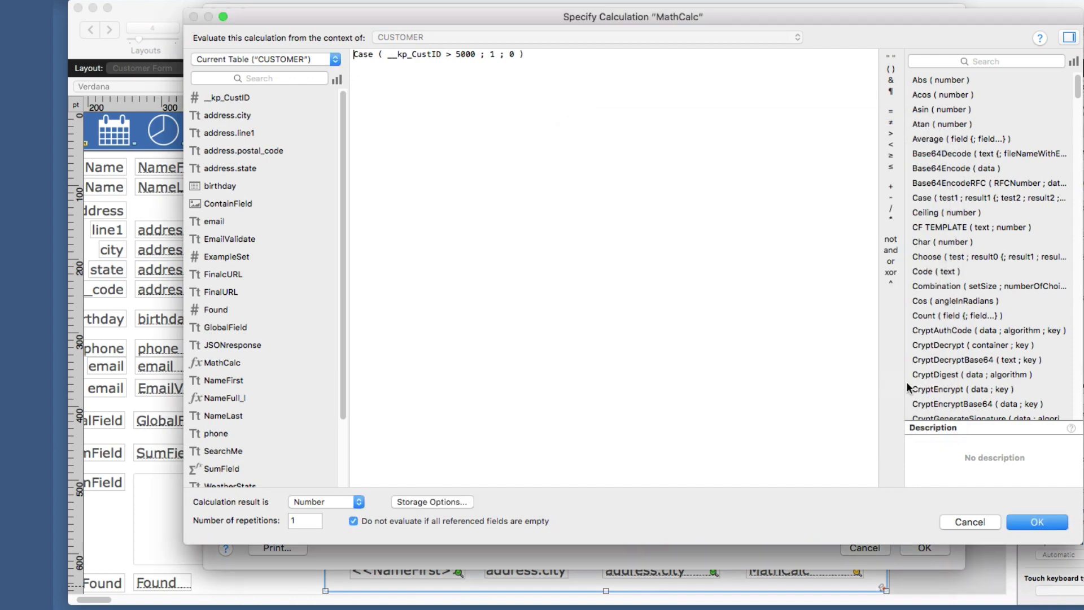
click(1036, 521)
click(943, 547)
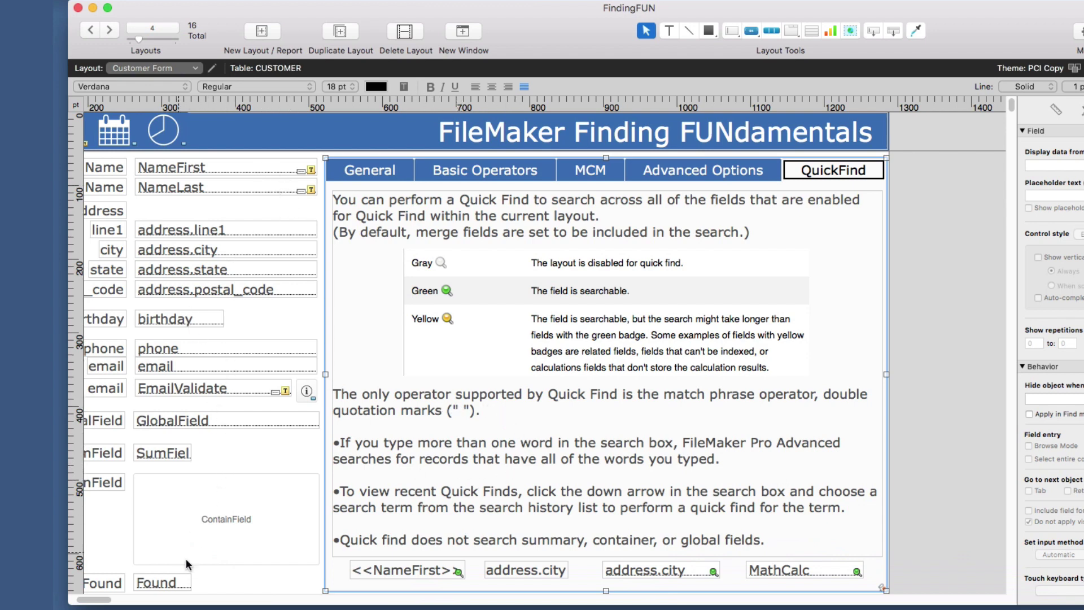
Return to the QuickFind tab and uncheck Include field for Quick Find on the <<NameFirst>> merge field.
click(351, 171)
click(441, 171)
click(600, 168)
click(706, 175)
click(818, 175)
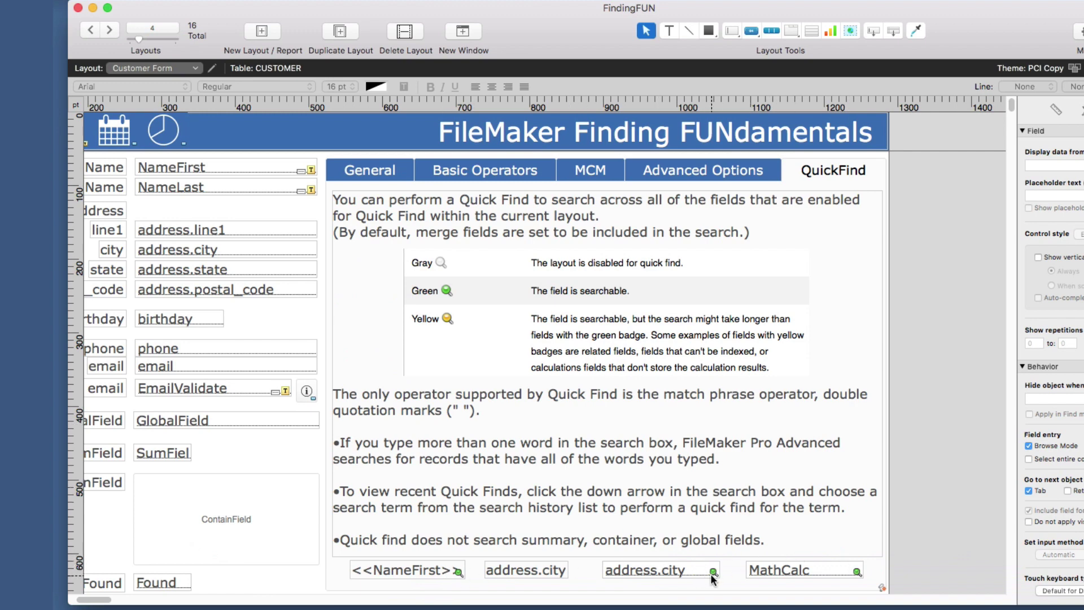
click(422, 572)
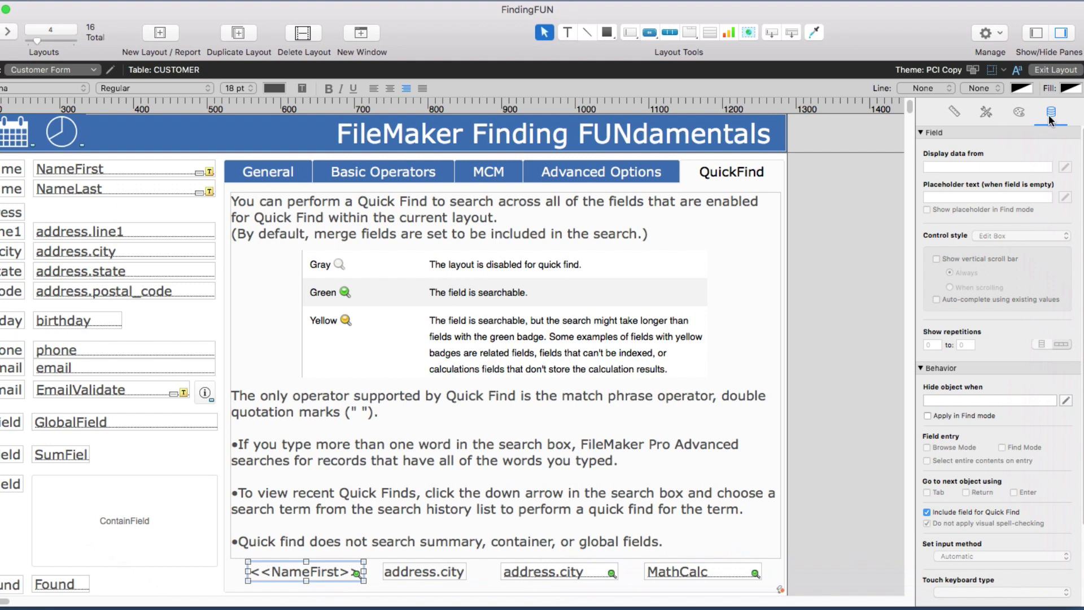
click(928, 512)
Uncheck Enable Quick Find in Layout Setup, then exit Layout mode and save the layout.
click(111, 70)
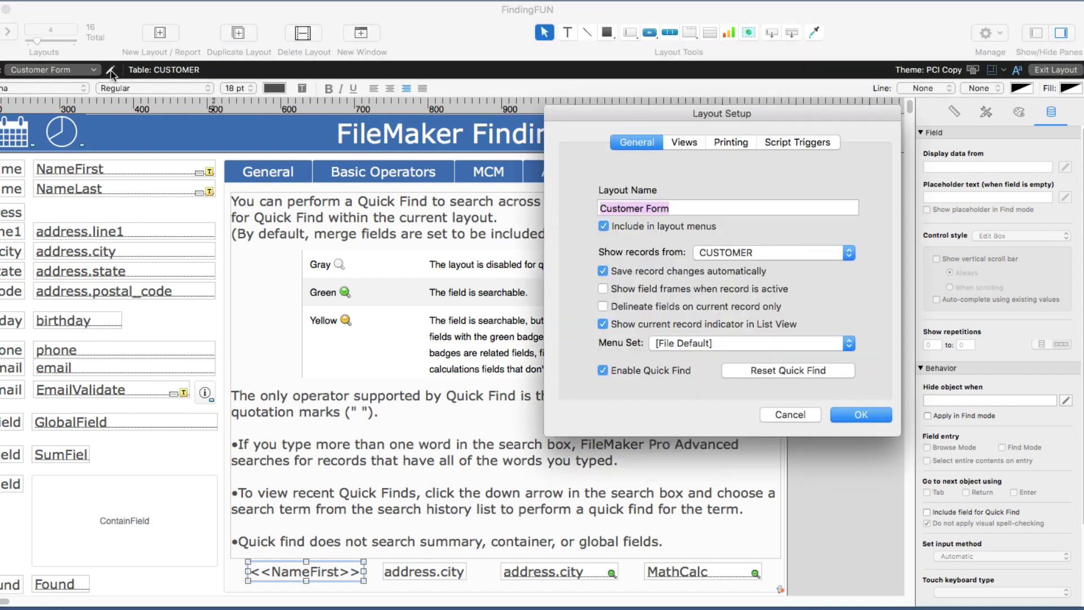
drag(620, 106, 328, 80)
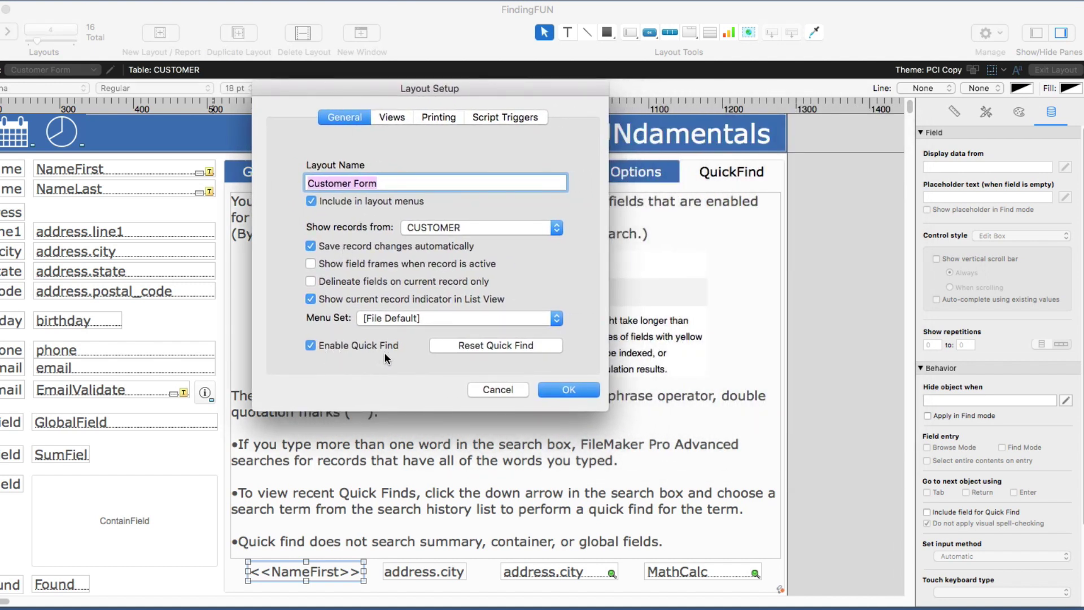
click(310, 345)
click(569, 390)
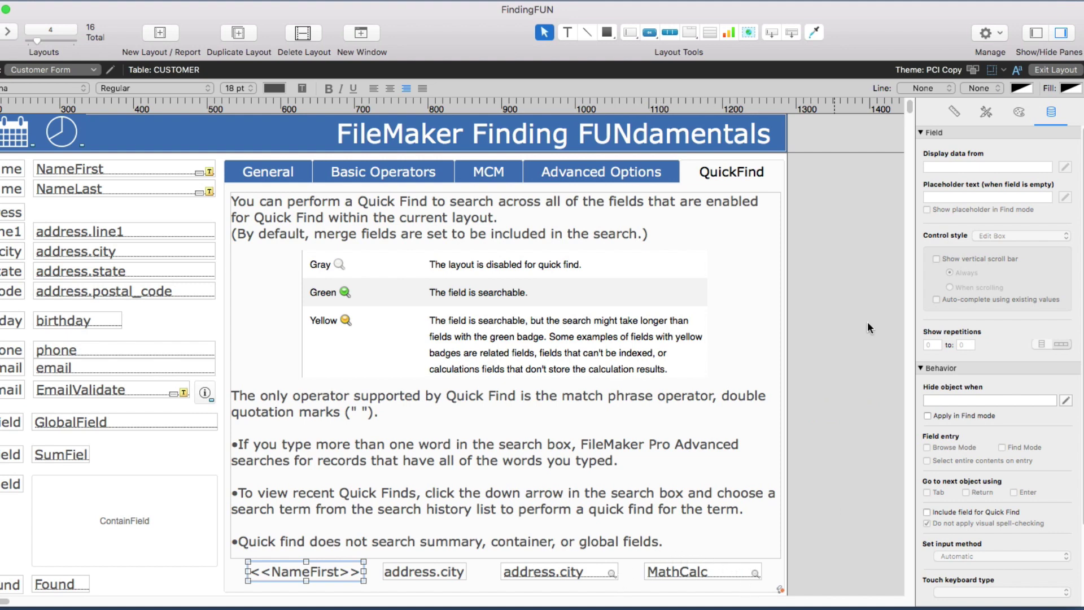
click(1066, 73)
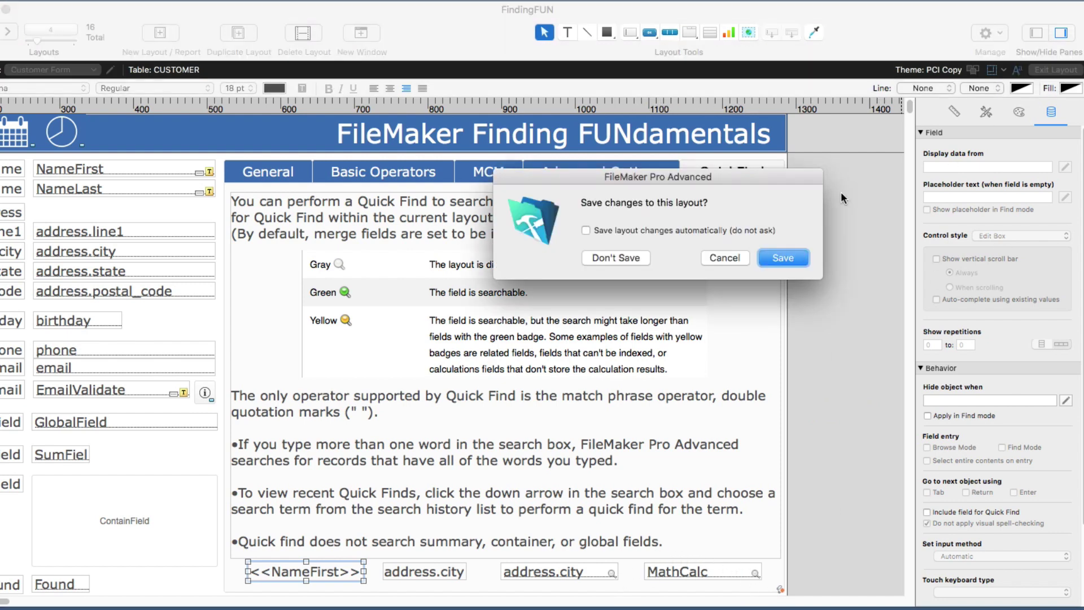
click(783, 259)
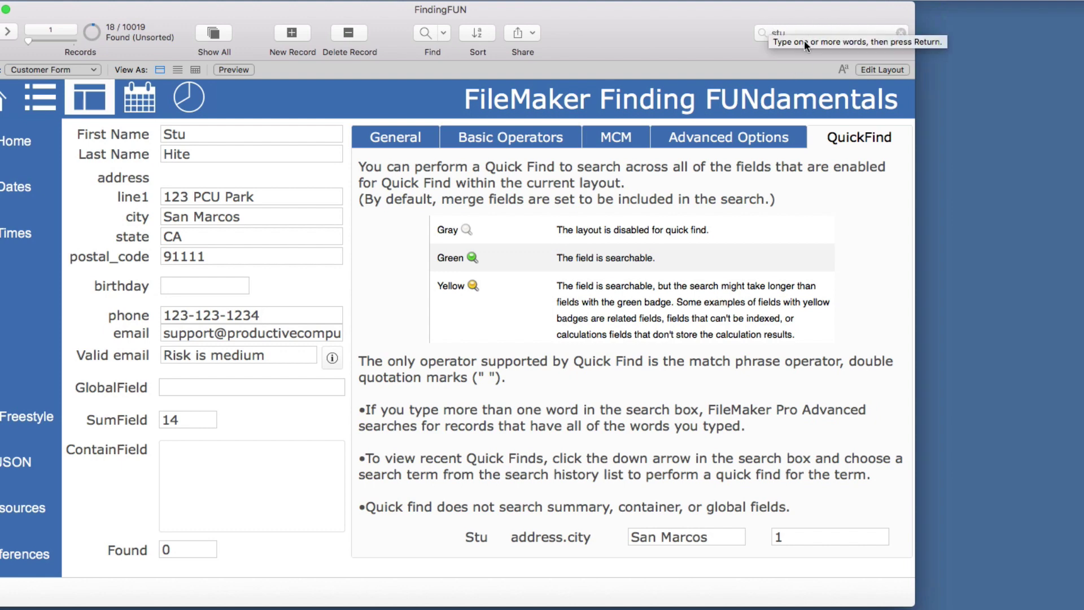
In Layout mode, check Enable Quick Find again in Layout Setup.
click(881, 69)
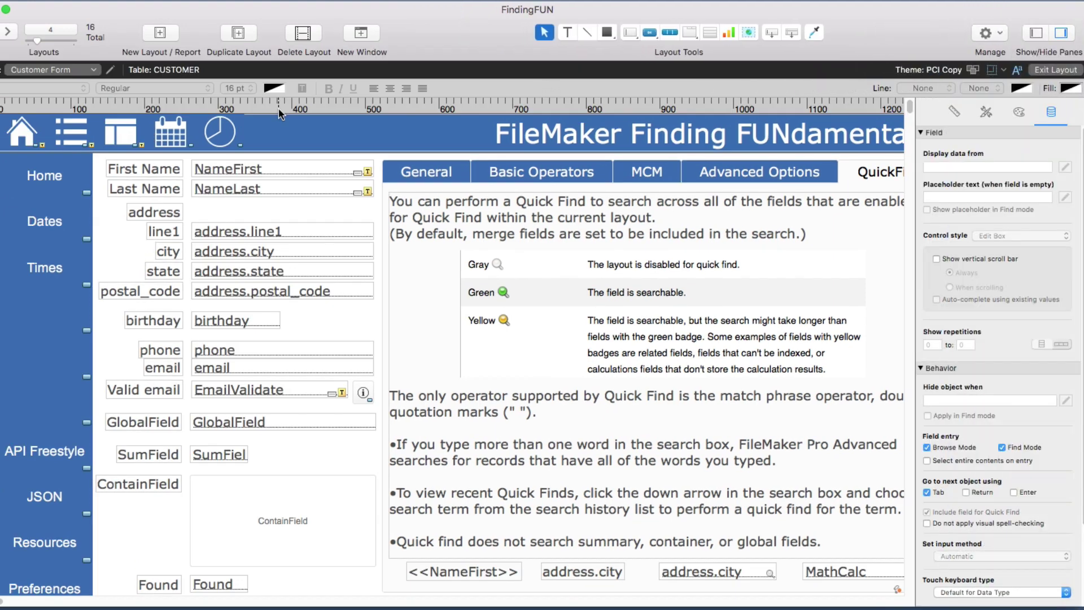
click(110, 69)
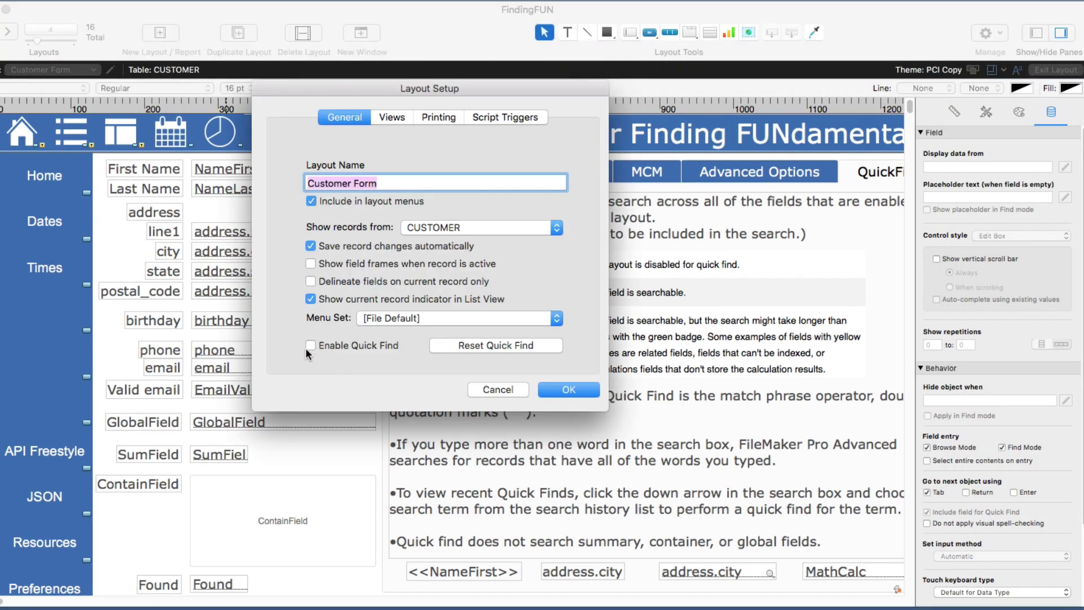
click(311, 347)
click(560, 389)
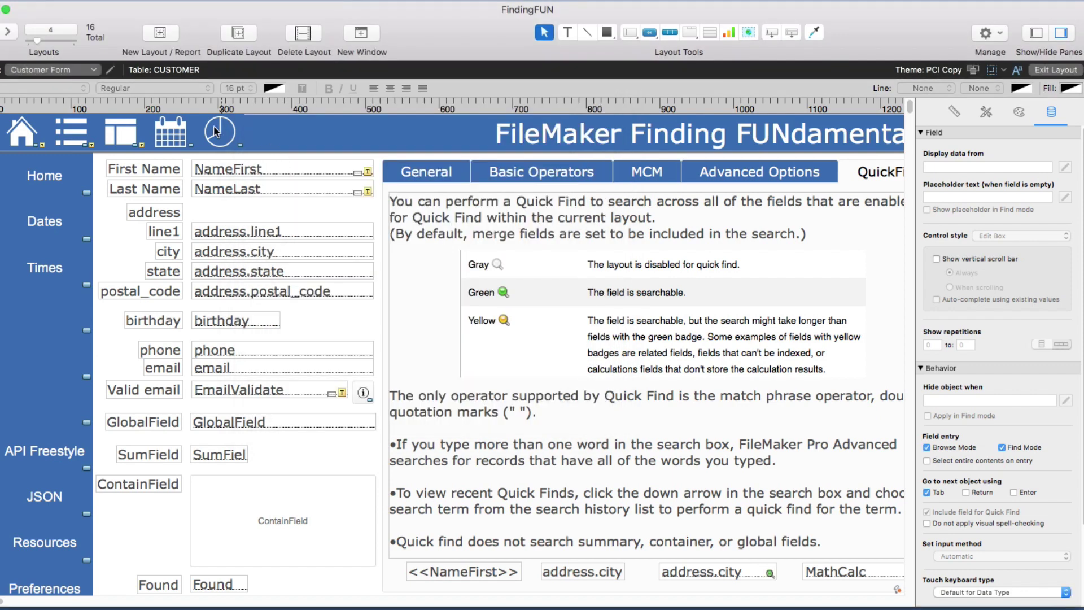
Choose Reset Quick Find, answer No to keep field settings, and cancel Layout Setup.
click(111, 71)
click(477, 343)
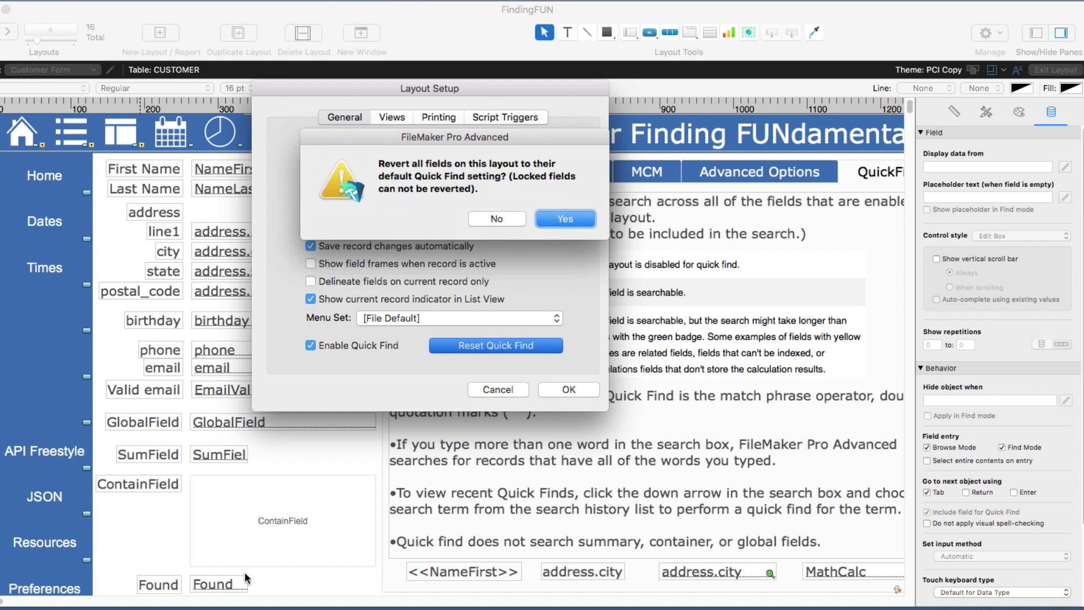
click(497, 219)
click(497, 390)
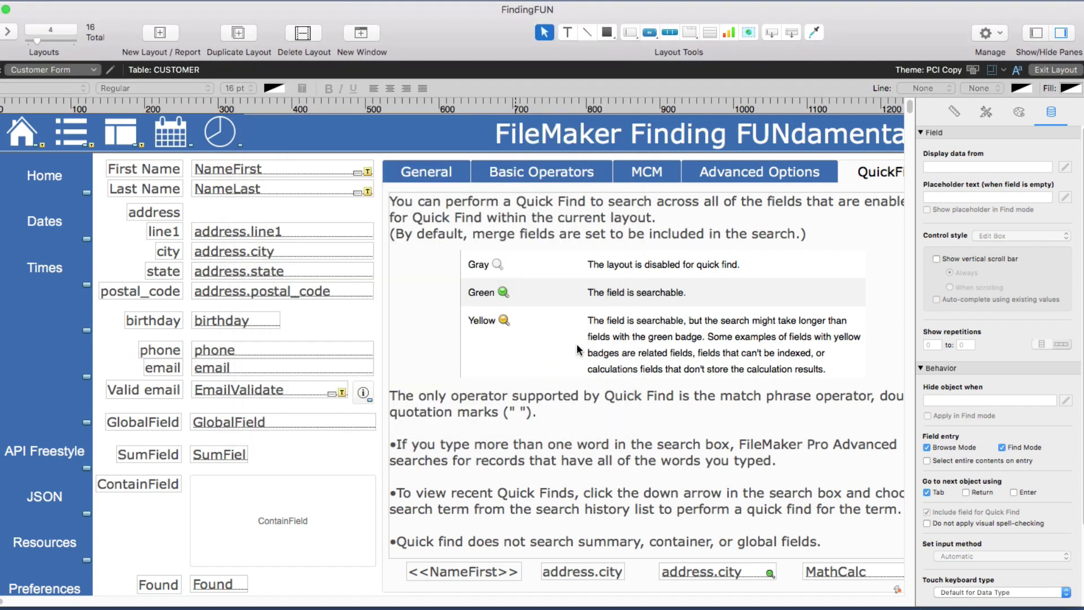
Exit and save the layout, then Quick Find '>stu', which finds no records.
click(1045, 73)
click(771, 257)
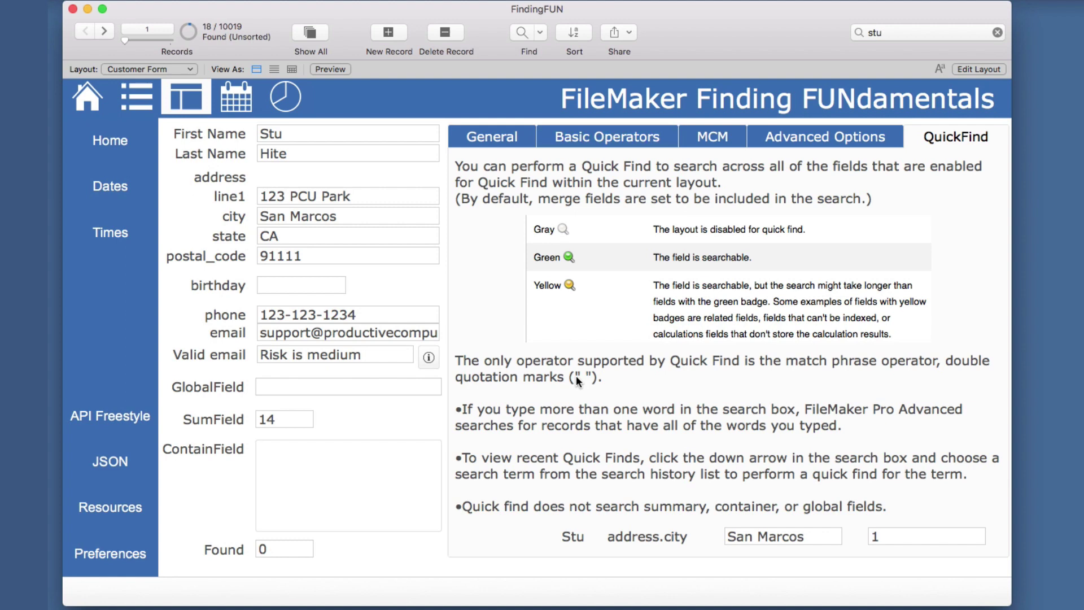
click(885, 32)
text(>stu)
key(Return)
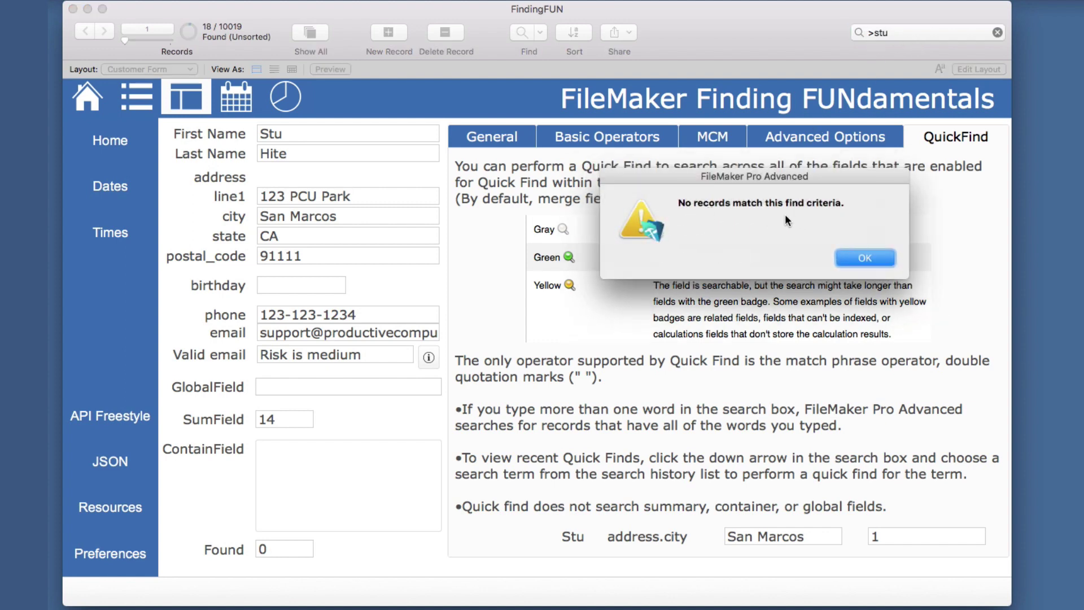
click(851, 258)
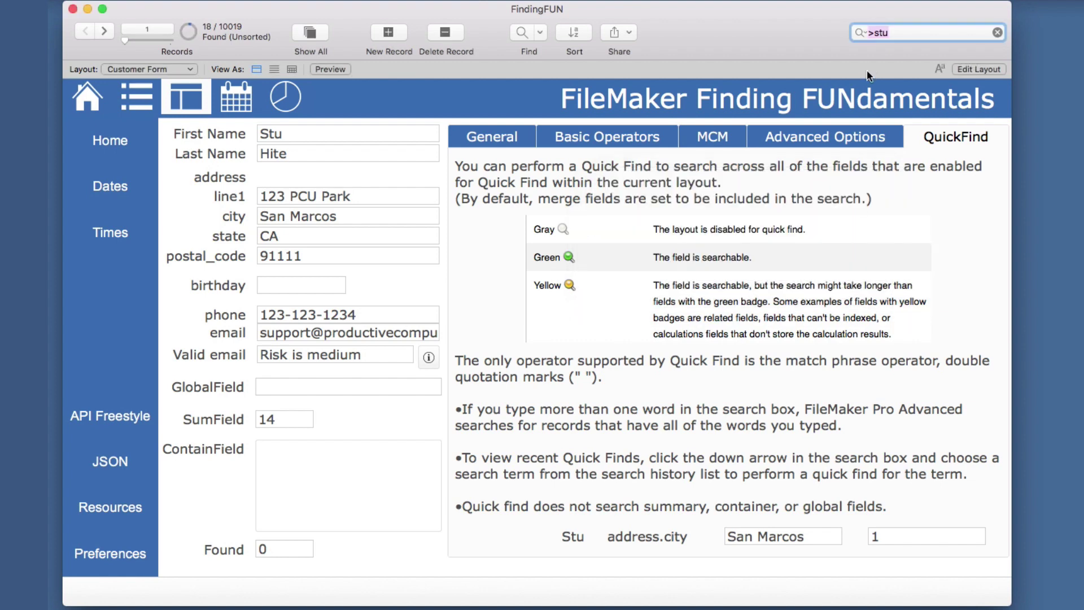
Clear the search box and Quick Find 'stu' again, now finding 10 of 10019 records.
click(871, 33)
click(998, 32)
click(964, 30)
text(stu)
key(Return)
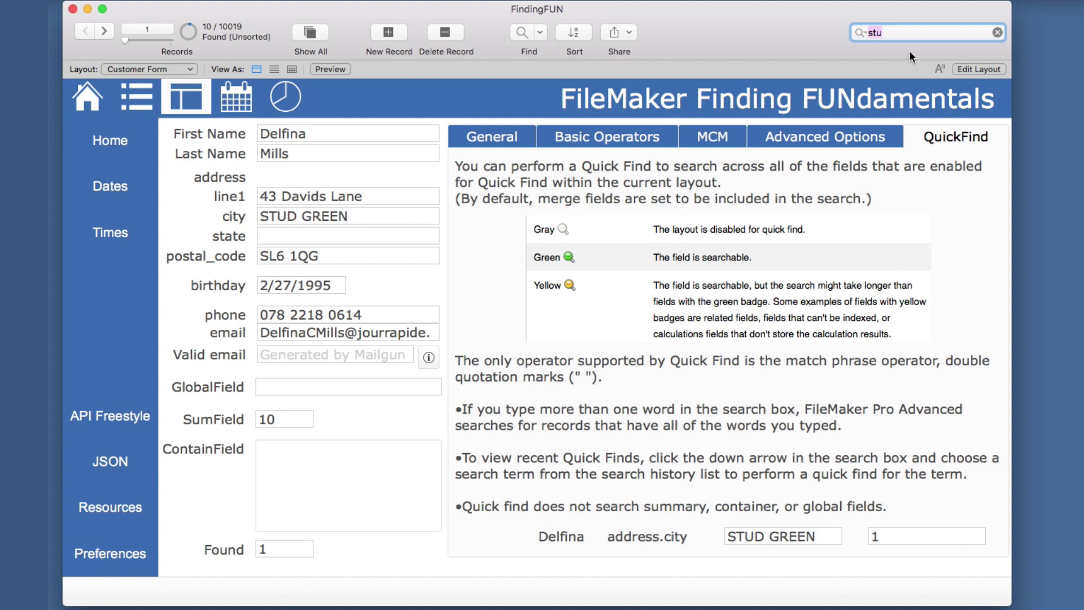
Quick Find a quoted short-form full-name phrase, which matches no records.
click(907, 30)
key(super+a)
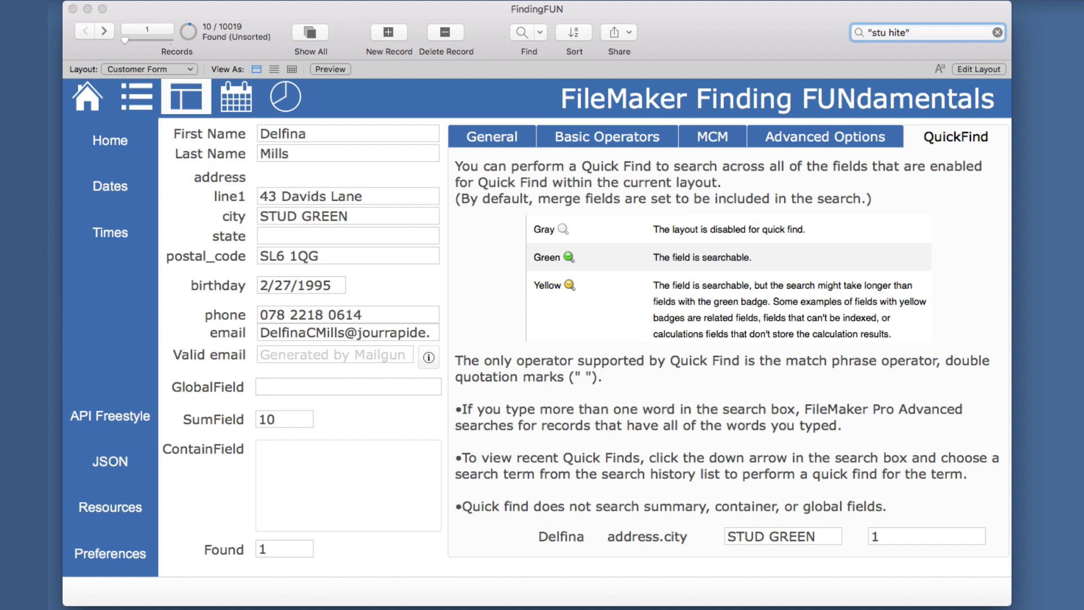
key(Return)
Retry with the full first name in the quoted phrase, which also finds nothing, then edit the layout.
key(Return)
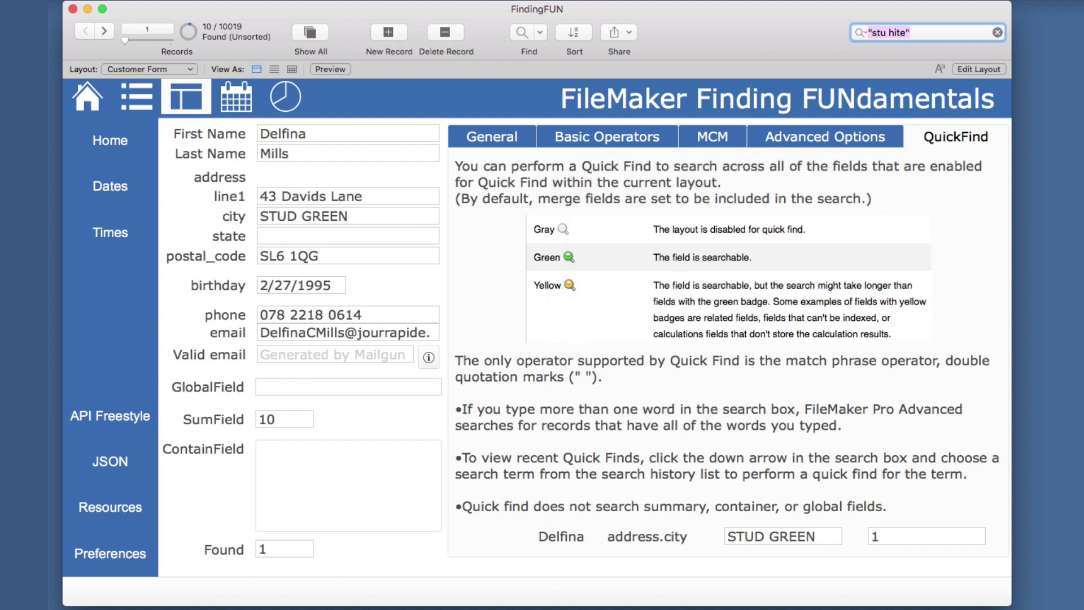
click(878, 32)
click(890, 32)
key(Return)
key(Return)
key(Return)
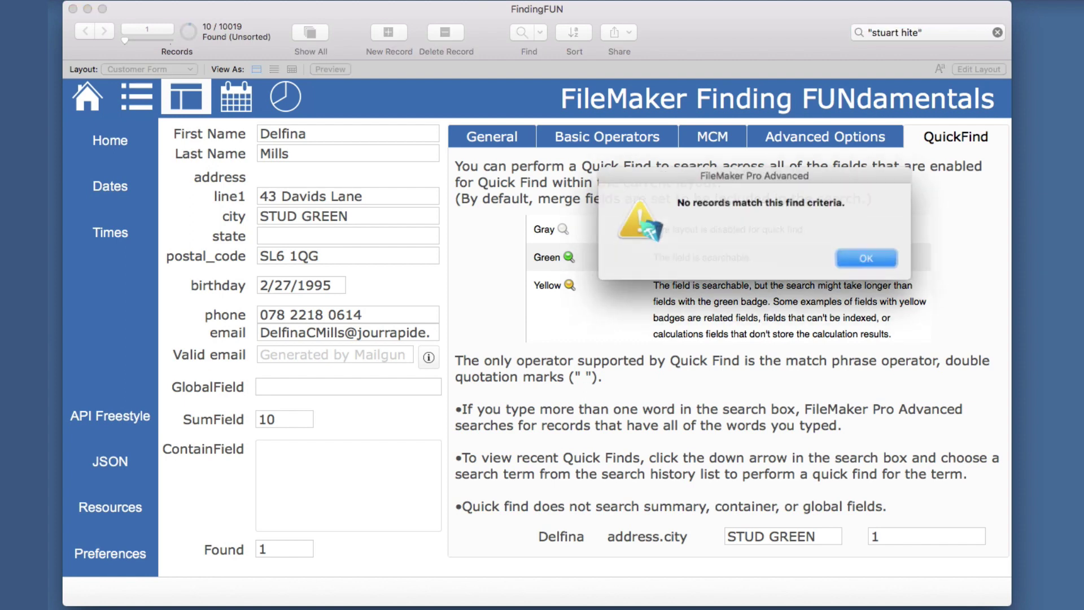
key(Return)
click(967, 66)
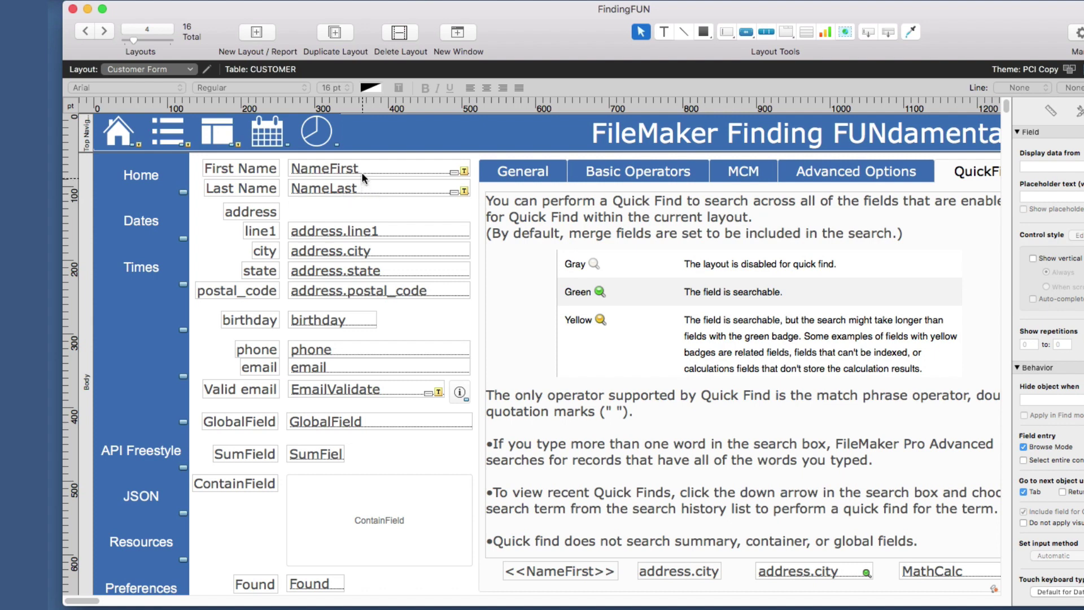
Press Cmd+B to return to Browse mode showing the 10 found records.
key(super+b)
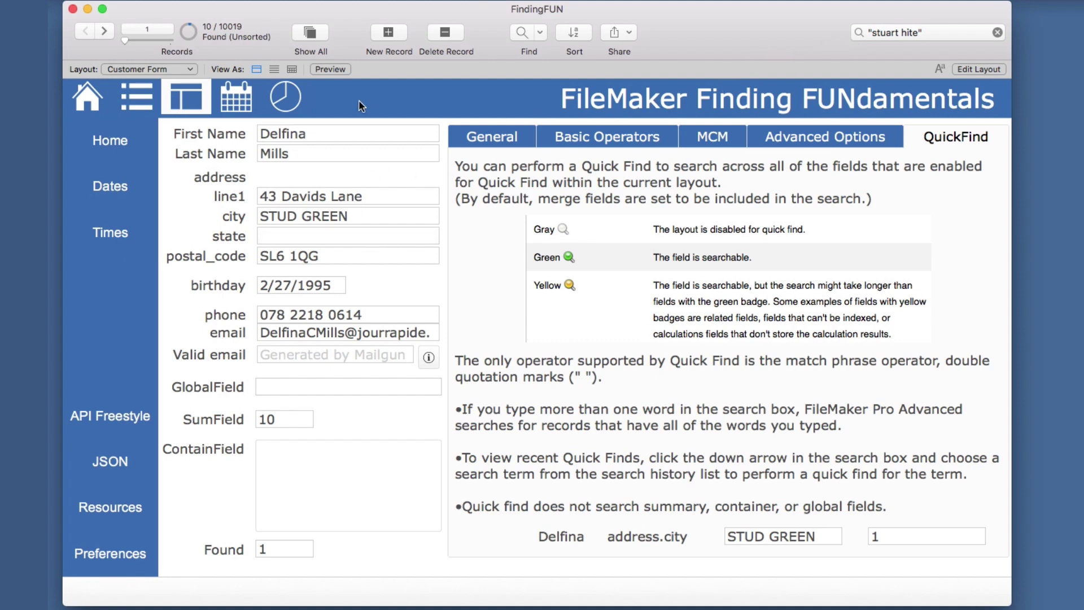
On the Customer List layout, rerun Quick Find, dismiss the no-accessible-fields alert, and return to Browse mode.
click(149, 107)
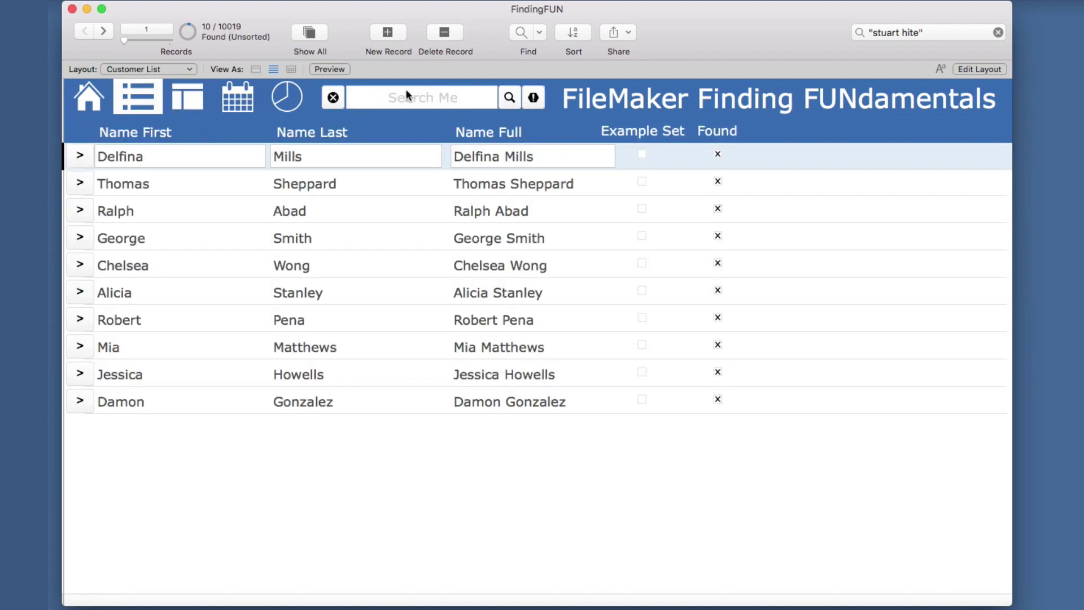
click(926, 33)
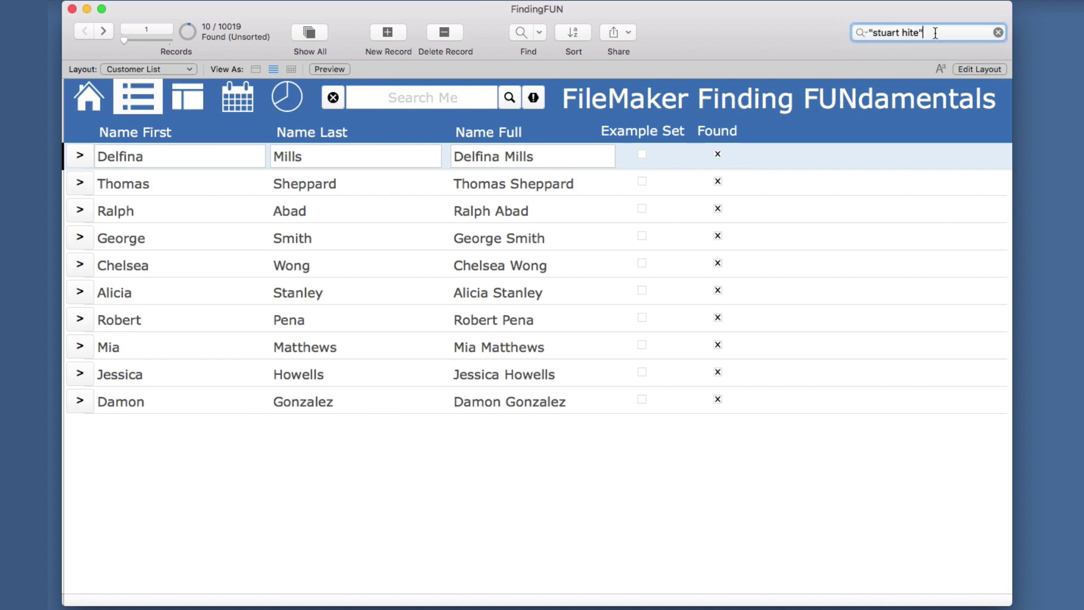
key(Return)
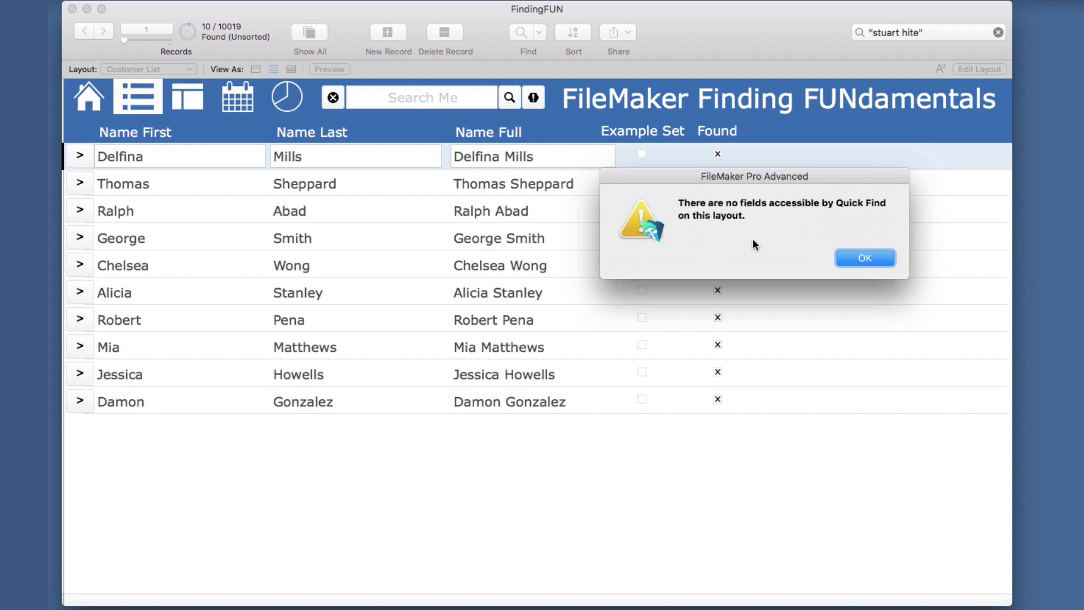
click(849, 258)
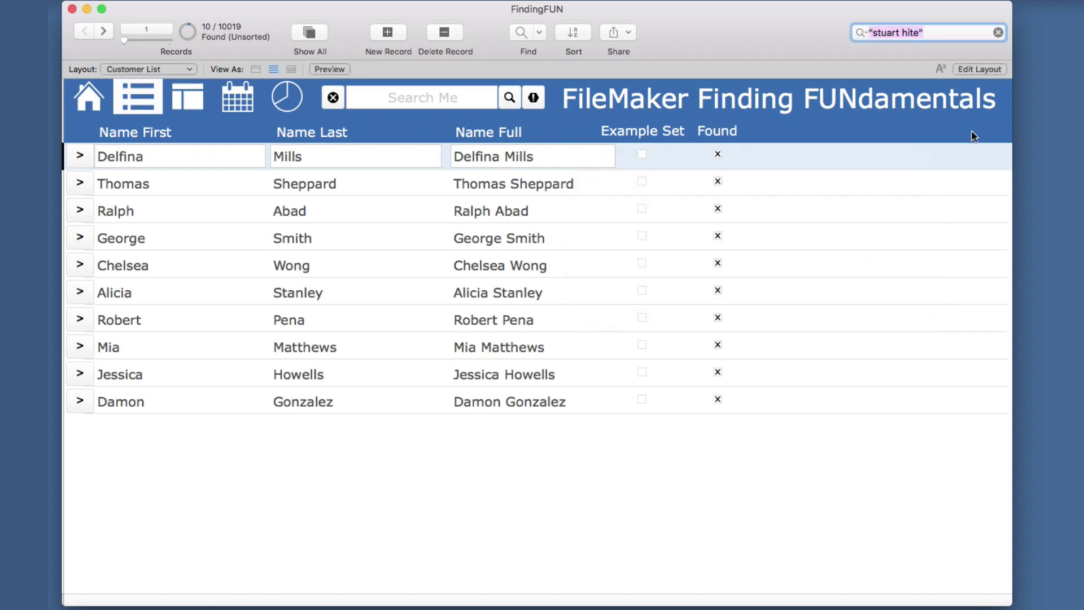
click(977, 70)
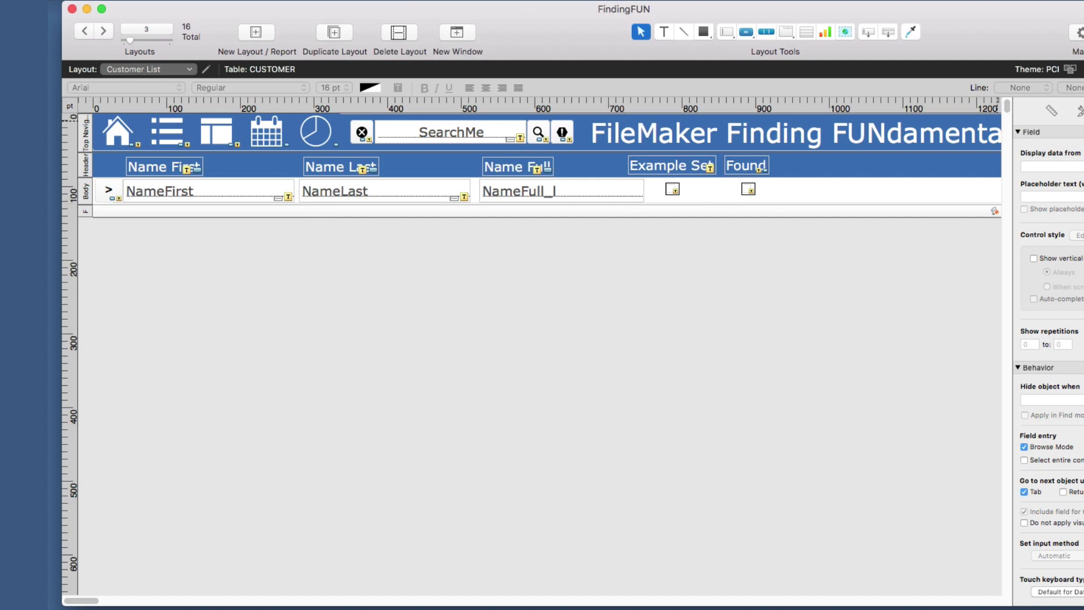
key(super+b)
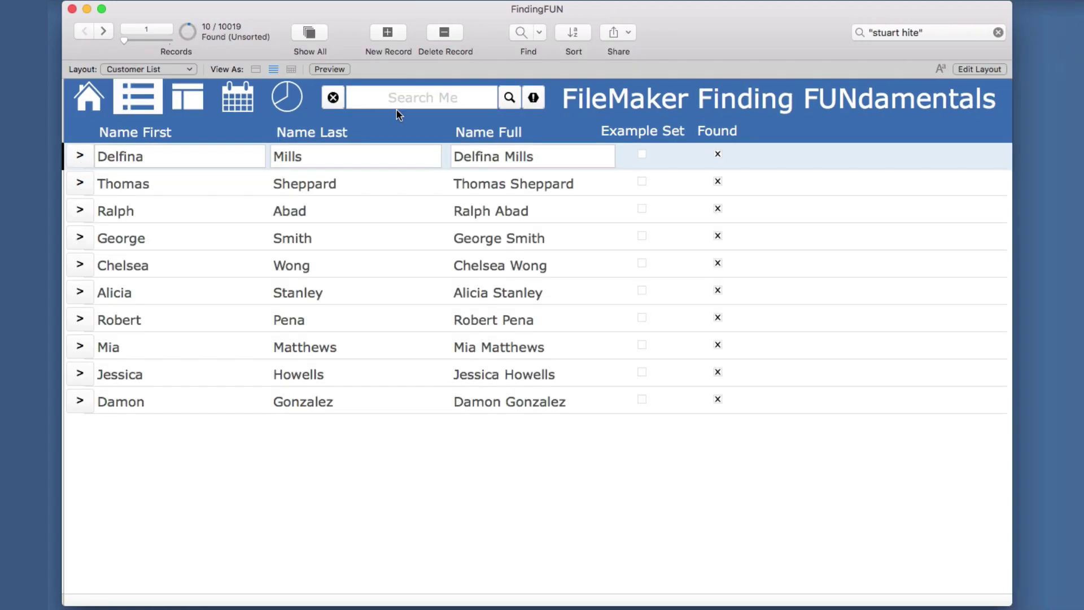
Switch to the Customer Form view and check Records > Saved Finds without running one.
click(193, 100)
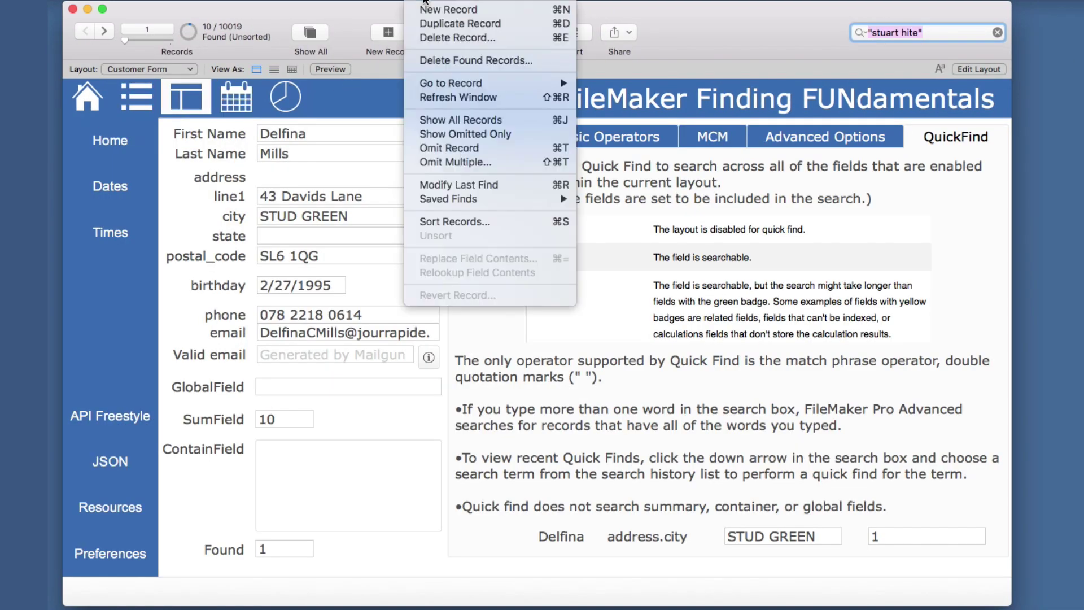
click(426, 2)
mouse_move(451, 198)
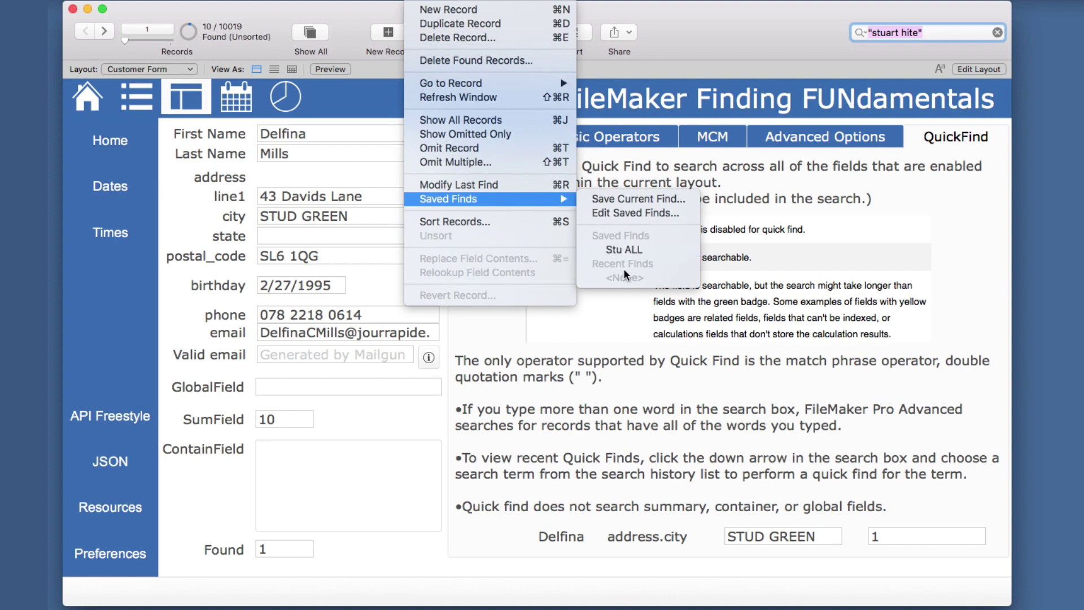
click(843, 54)
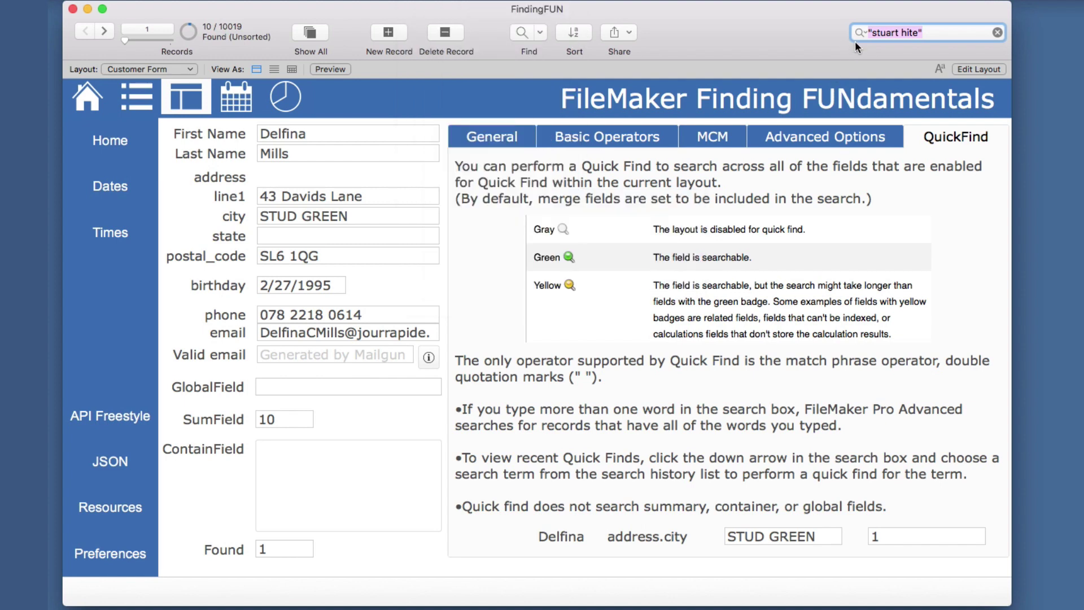
Check the Quick Find recent-searches list and the Records menu, closing both without choosing.
click(866, 34)
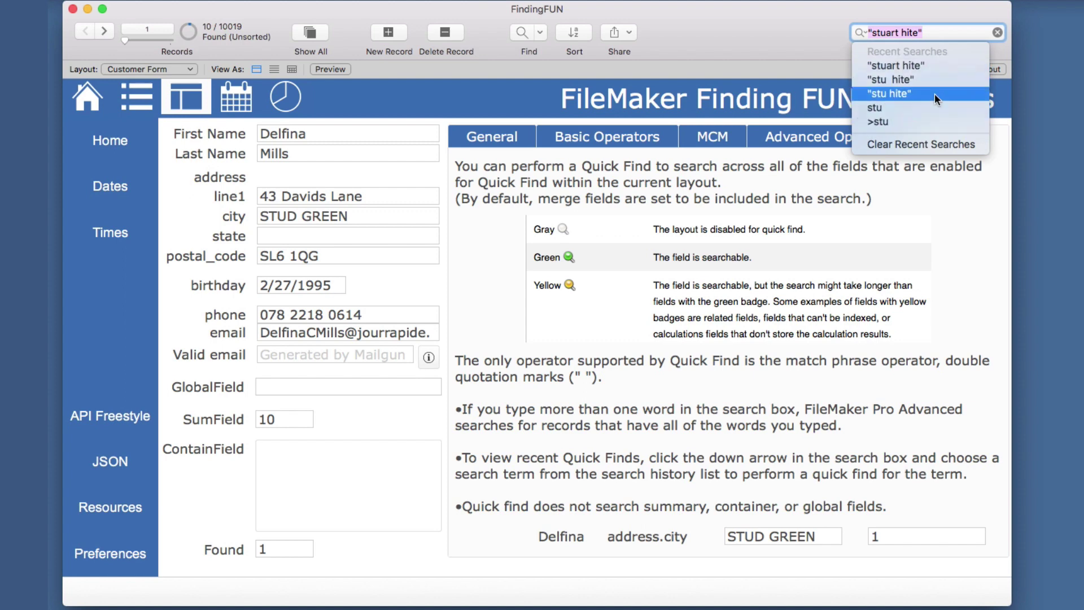
click(429, 0)
click(429, 0)
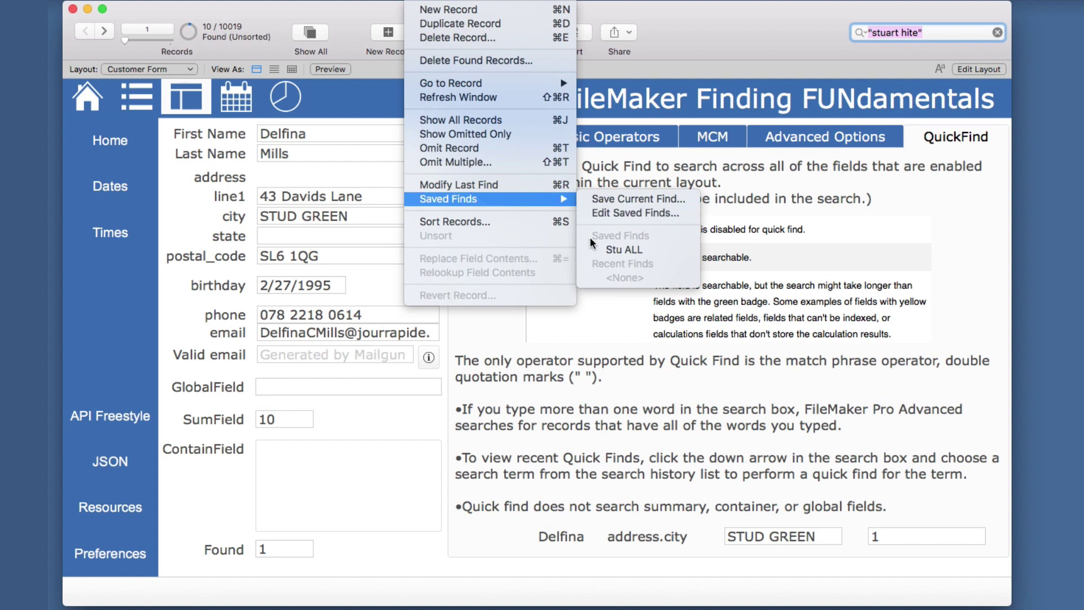
click(761, 51)
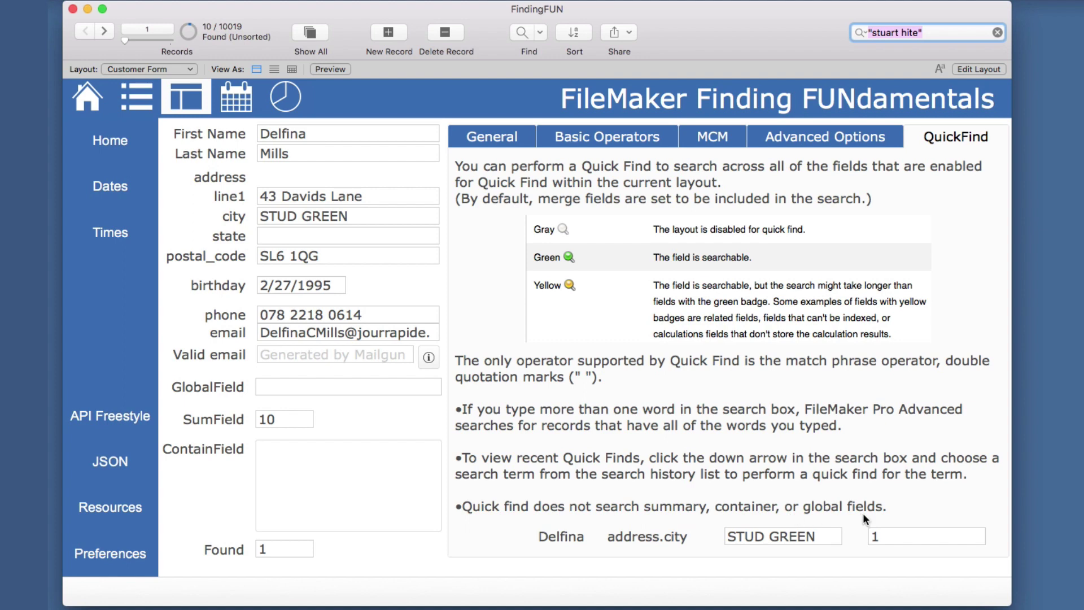
From the General notes tab, replace the Quick Find term with 'stu' and run it.
click(487, 132)
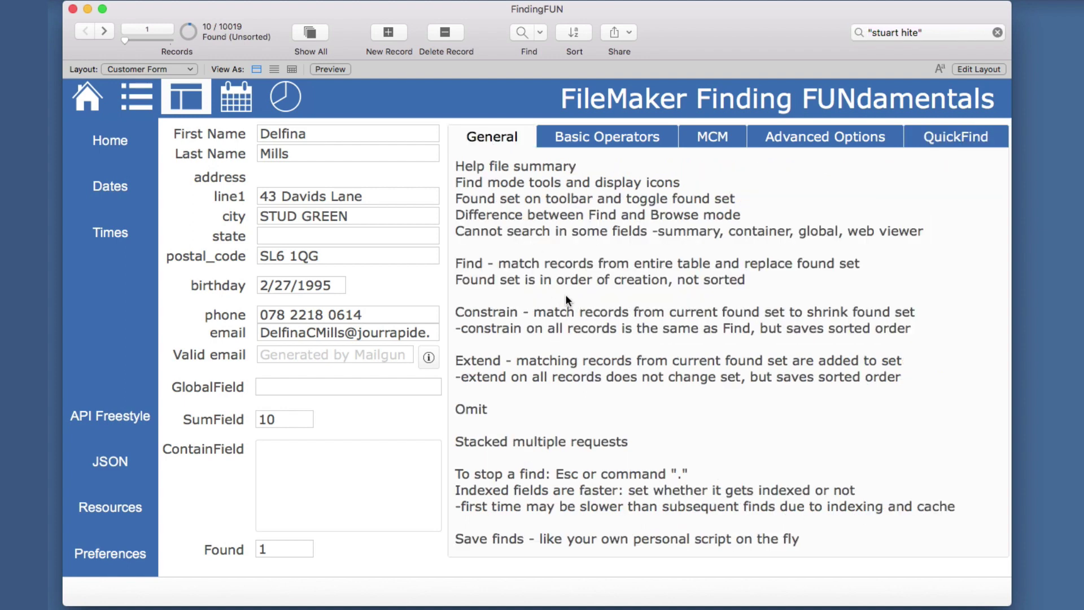
click(909, 32)
drag(909, 32, 841, 35)
text(stu)
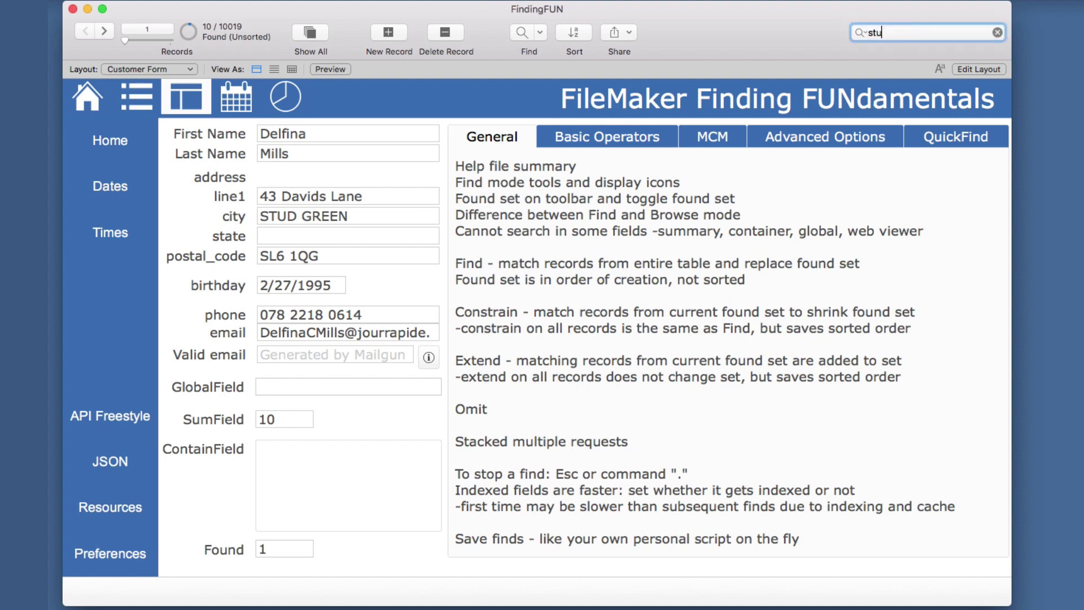
key(super+a)
Show the QuickFind help notes and step forward and back through the found records.
click(967, 137)
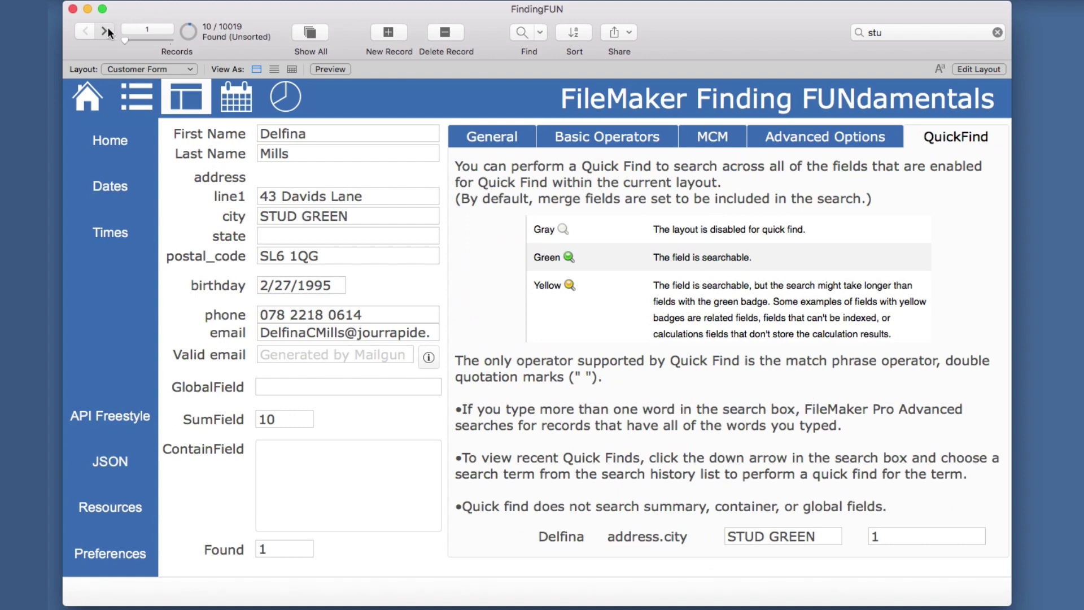
click(105, 30)
click(106, 30)
click(85, 30)
click(86, 31)
In Layout mode, delete the MathCalc field from the Customer Form.
click(960, 70)
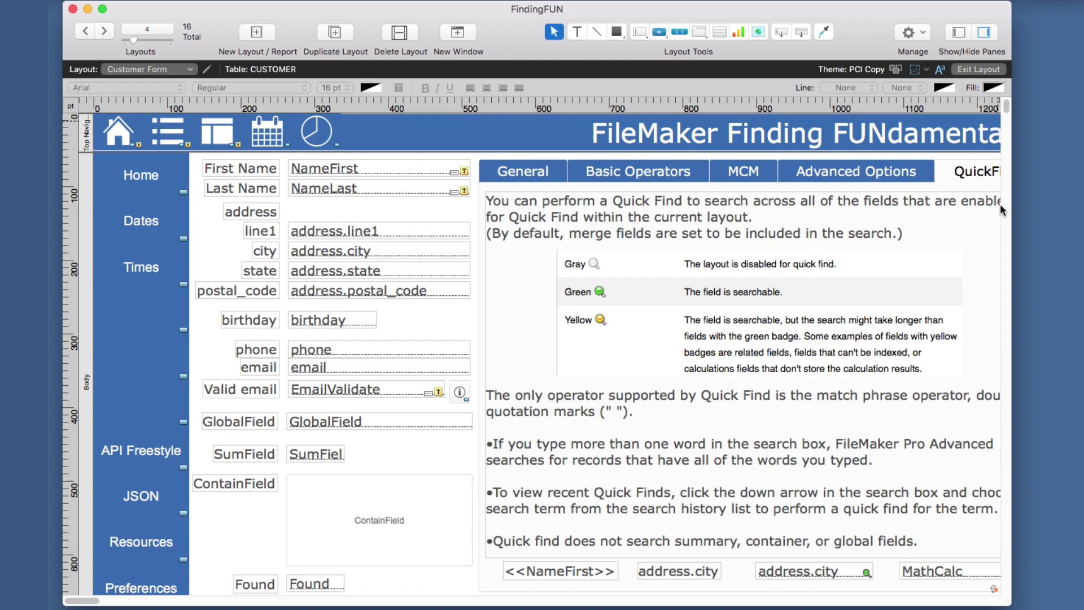
click(830, 572)
scroll(835, 542, right, 3)
scroll(833, 513, right, 1)
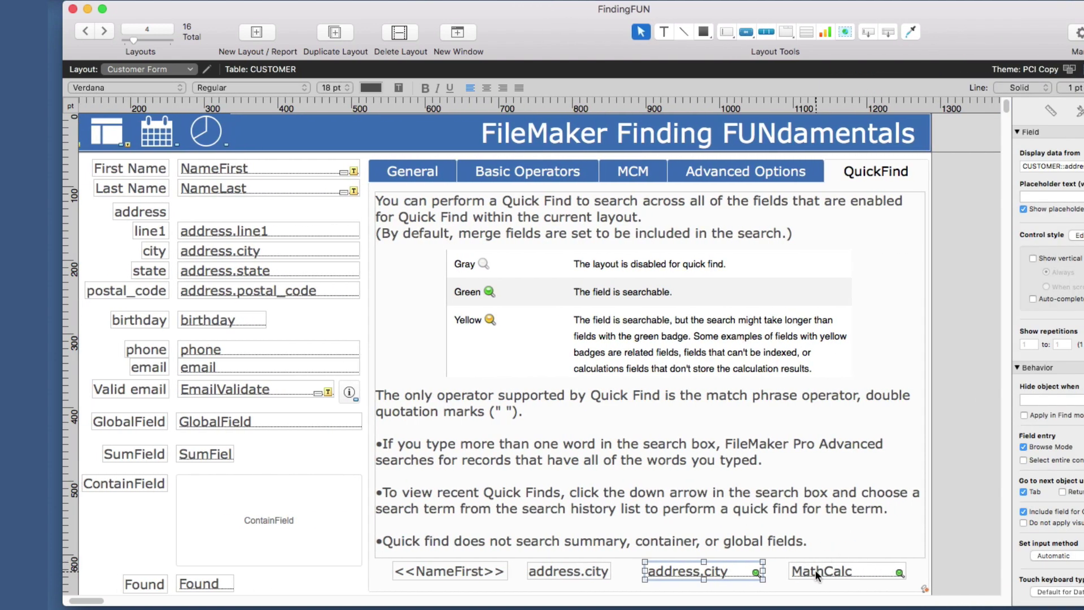
shift+click(815, 571)
click(813, 571)
key(Delete)
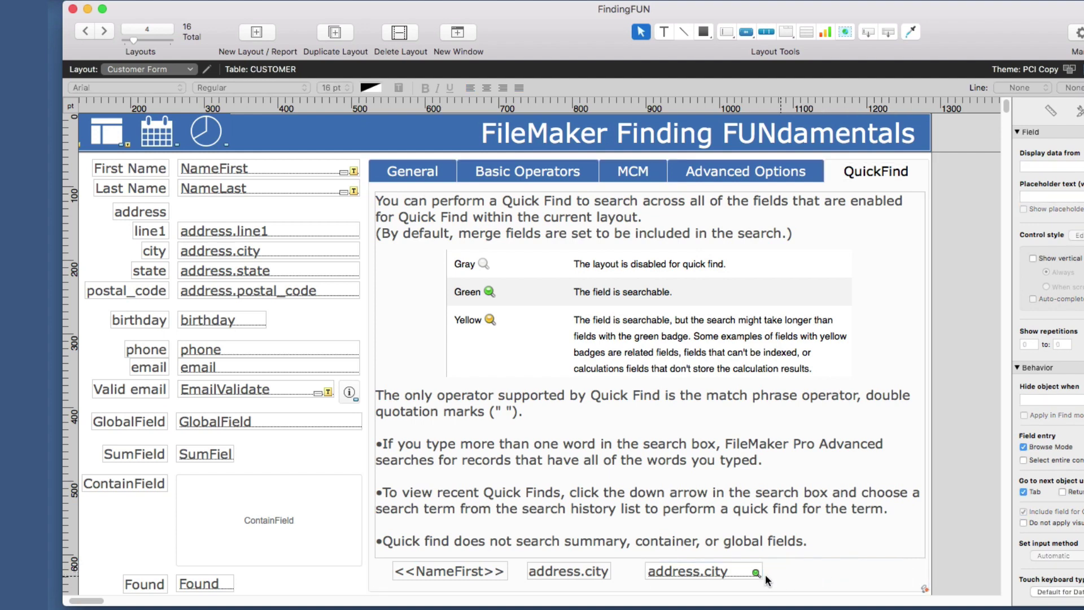
Set address.city's 'Hide object when' condition to 1, then exit and save the layout.
click(740, 574)
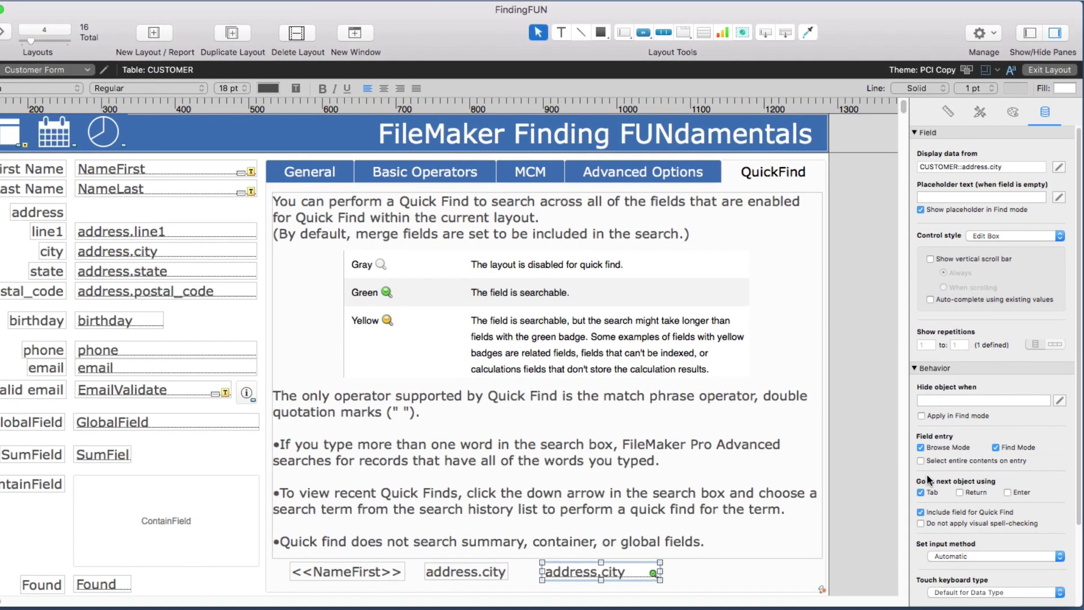
click(933, 402)
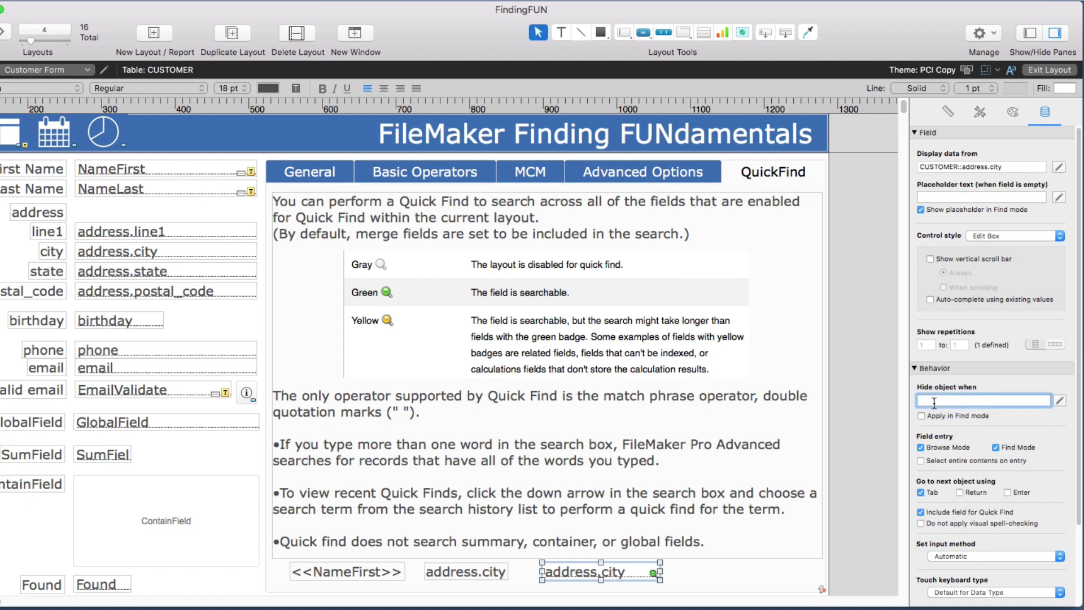
text(1)
key(Return)
click(1037, 70)
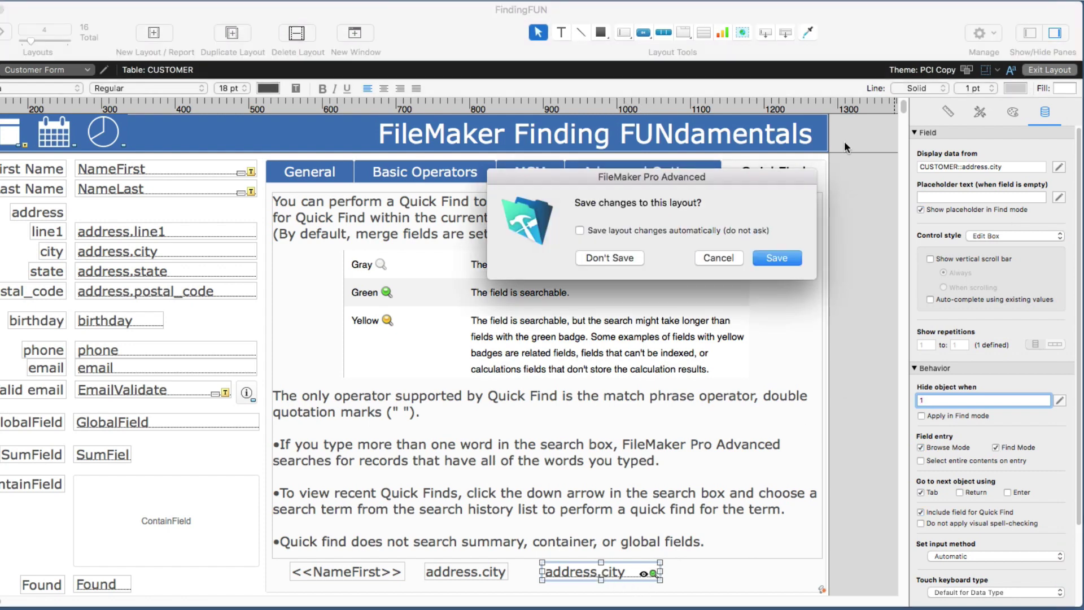
click(769, 250)
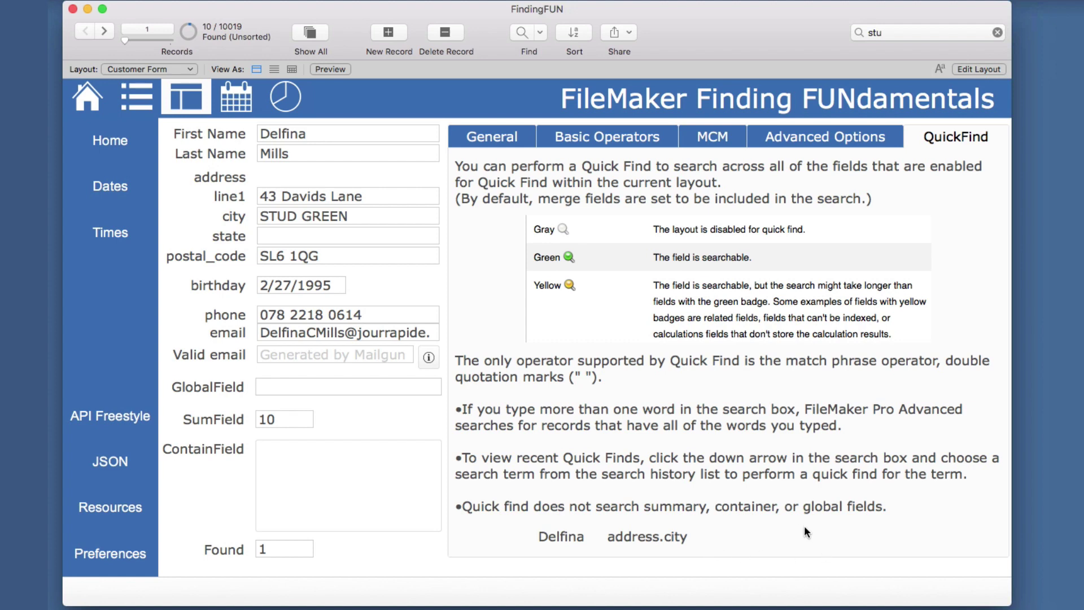
Show all 10019 customers and rerun the 'stu' Quick Find, again finding 10 records.
click(886, 32)
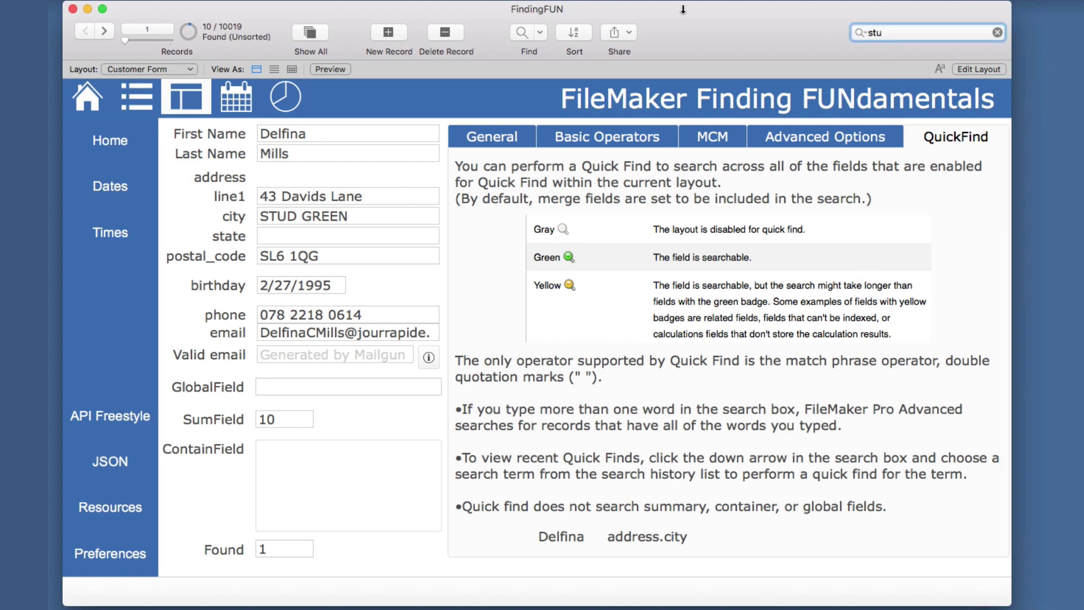
click(308, 33)
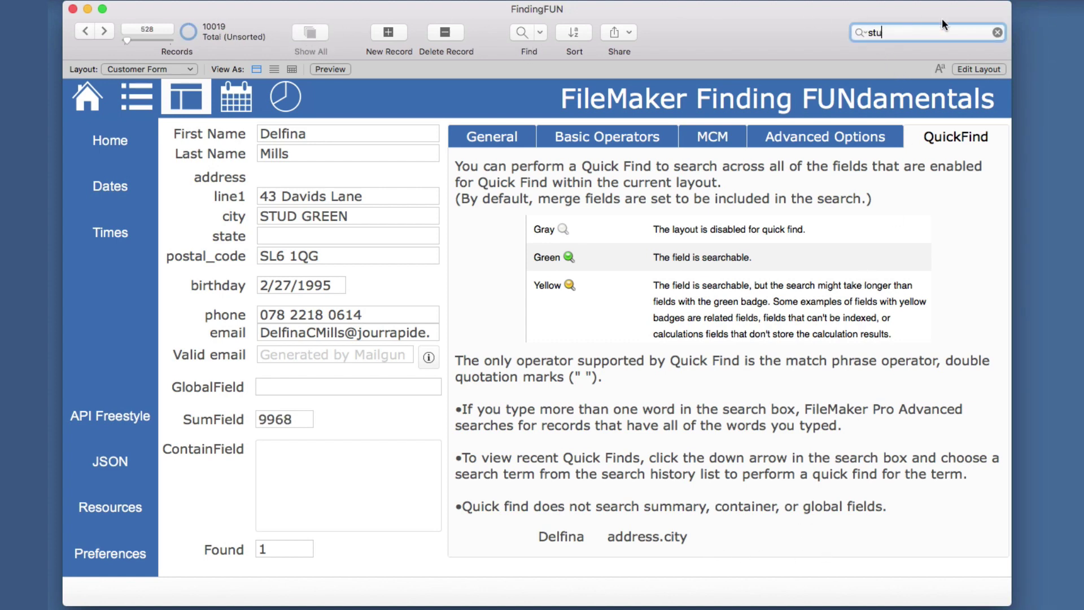
key(Return)
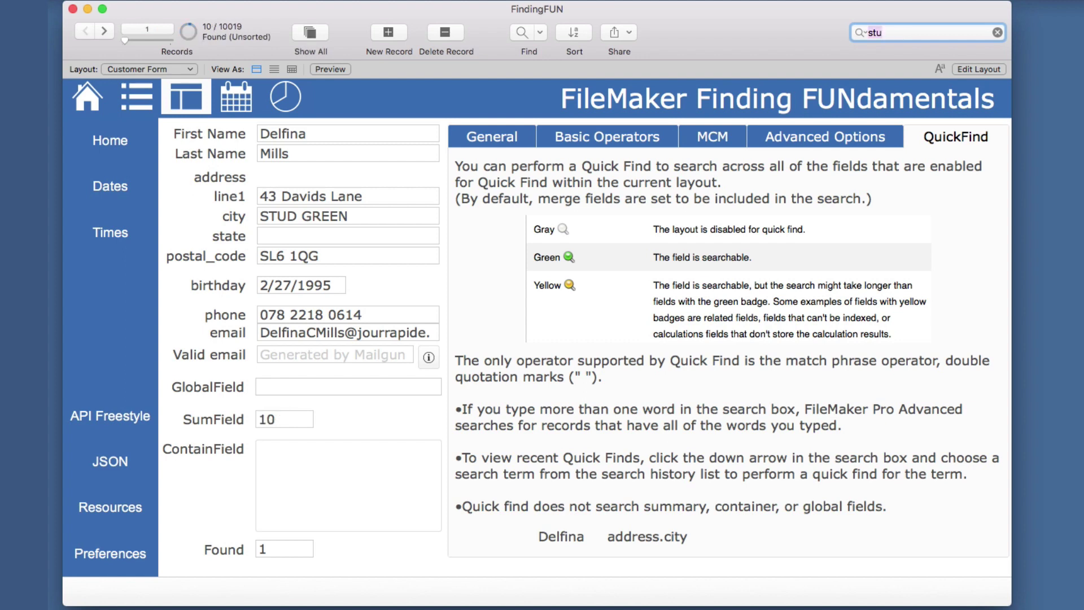